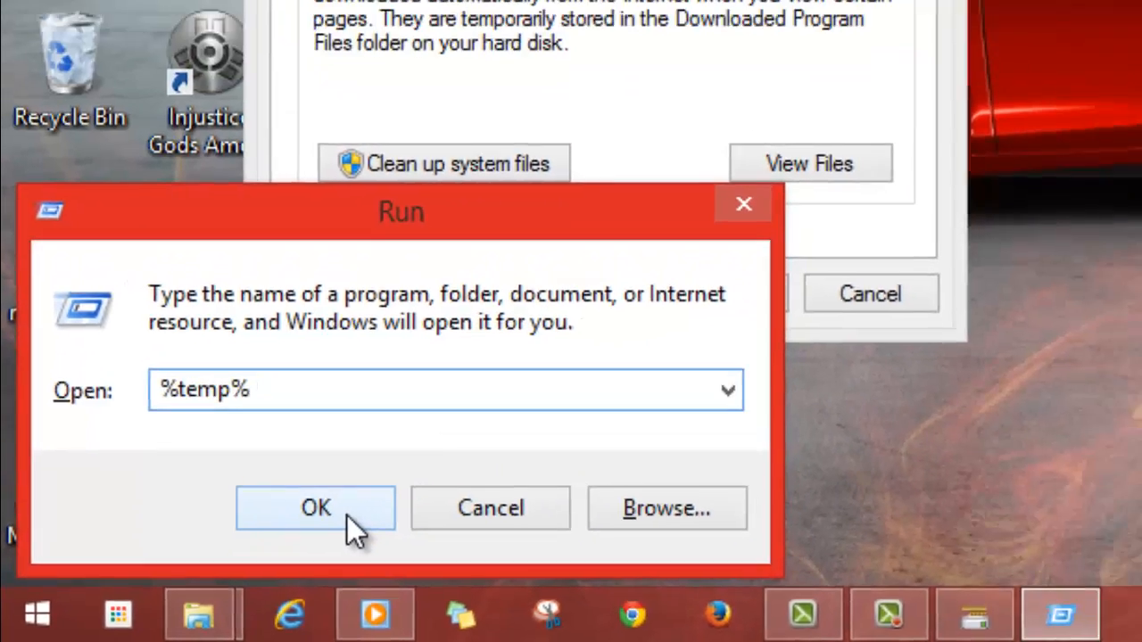
# Open the %temp% folder and delete all of its contents, skipping every item that is protected or in use.
pyautogui.click(459, 482)
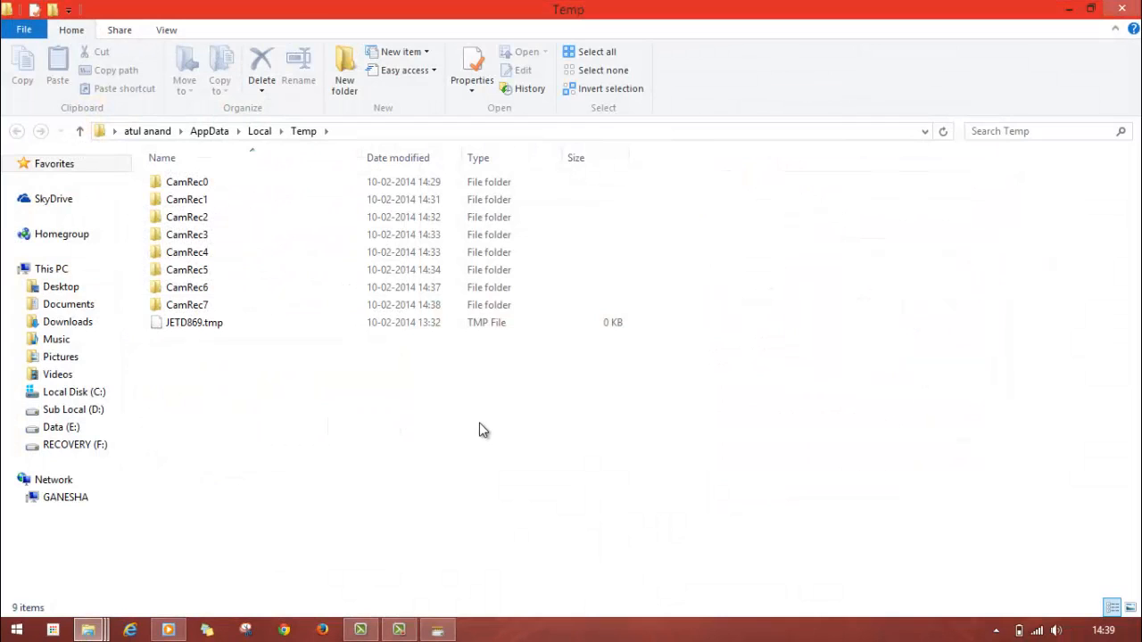
pyautogui.hotkey('ctrl', 'a')
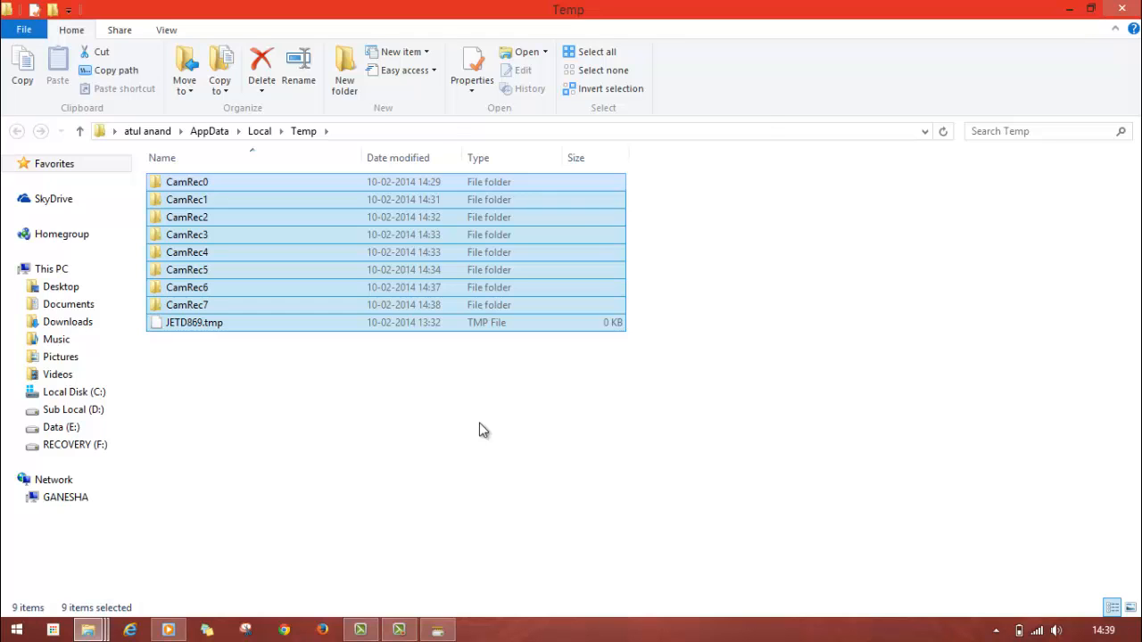
pyautogui.press('Delete')
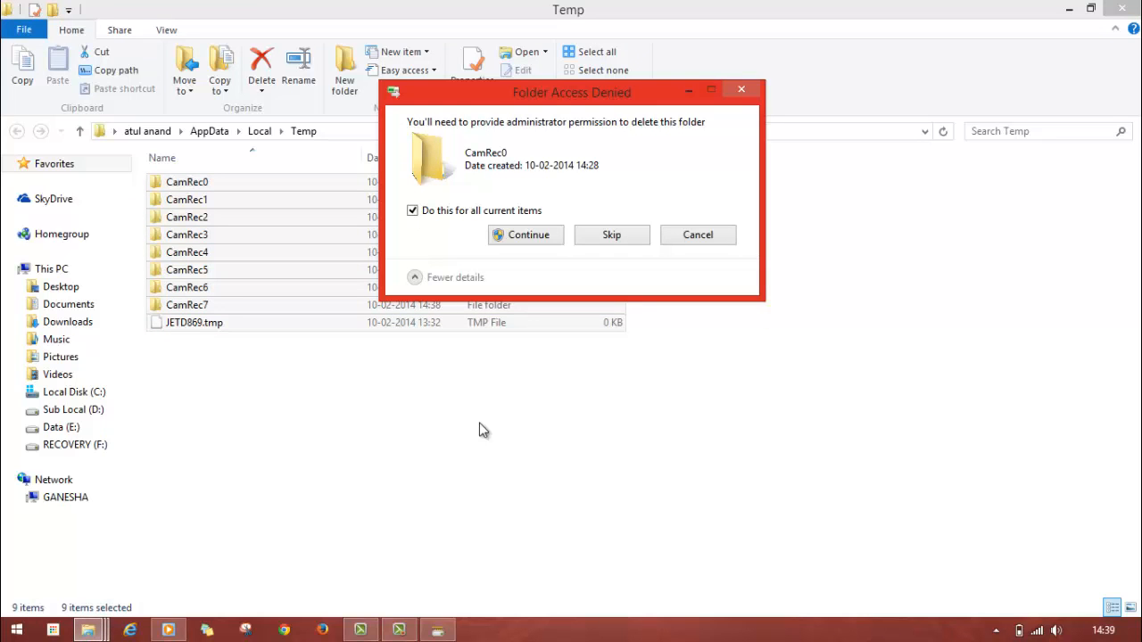
pyautogui.press('Return')
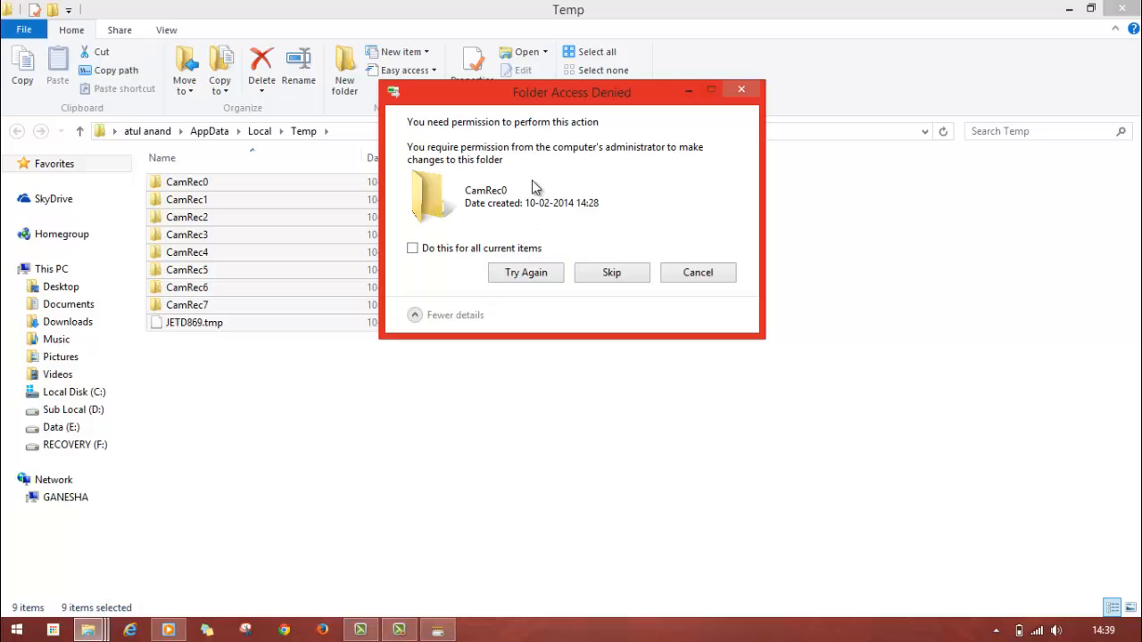
pyautogui.click(470, 249)
pyautogui.click(611, 275)
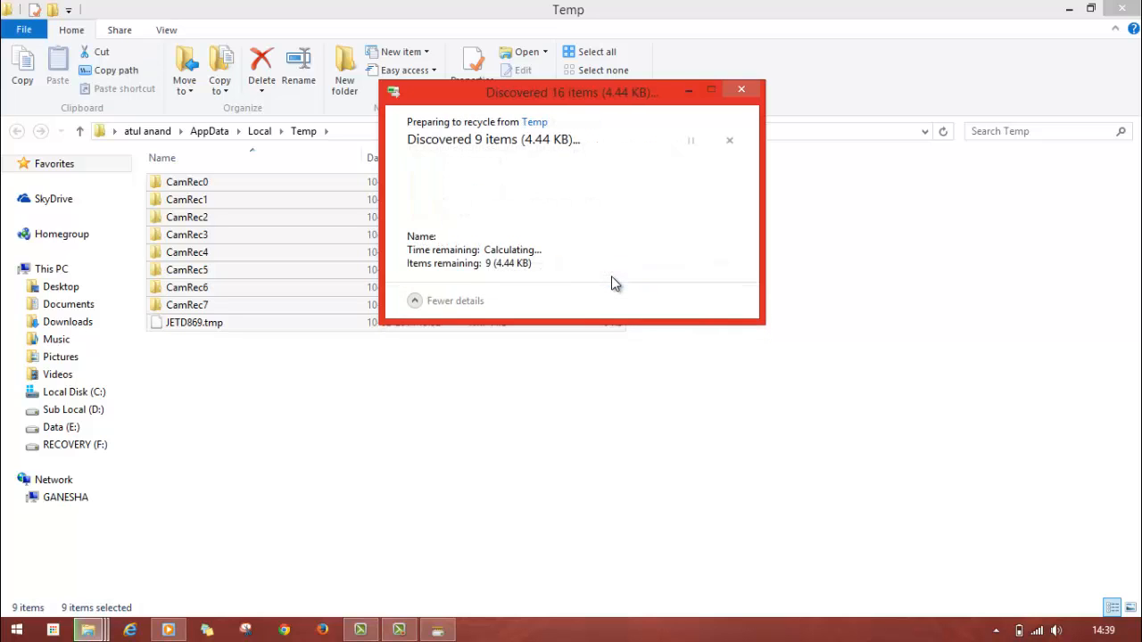
pyautogui.click(510, 250)
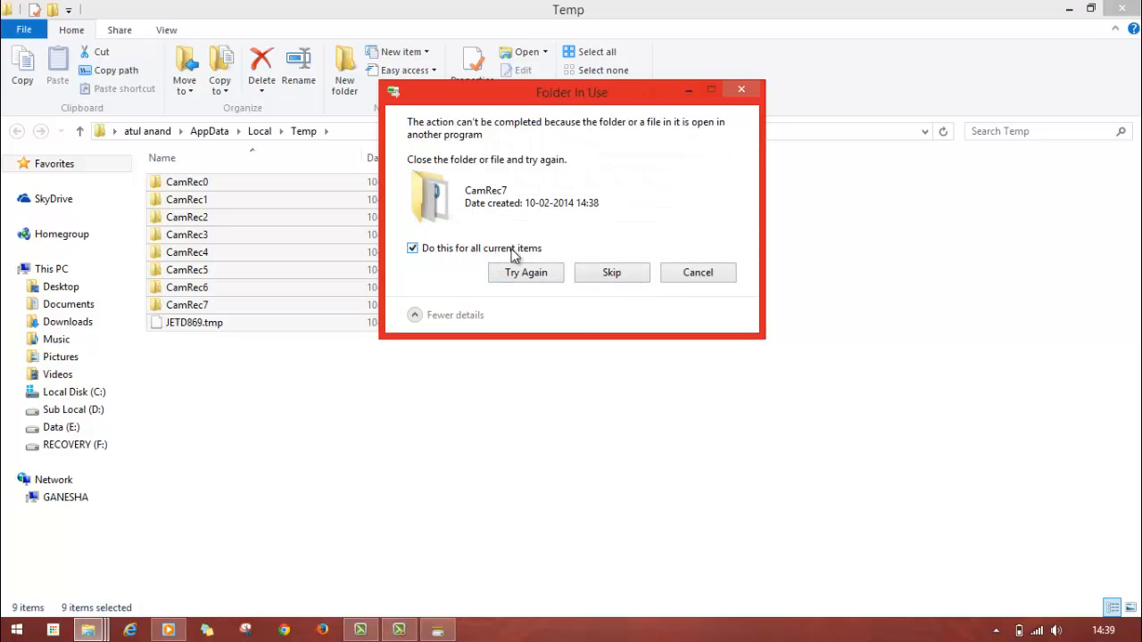
pyautogui.click(627, 274)
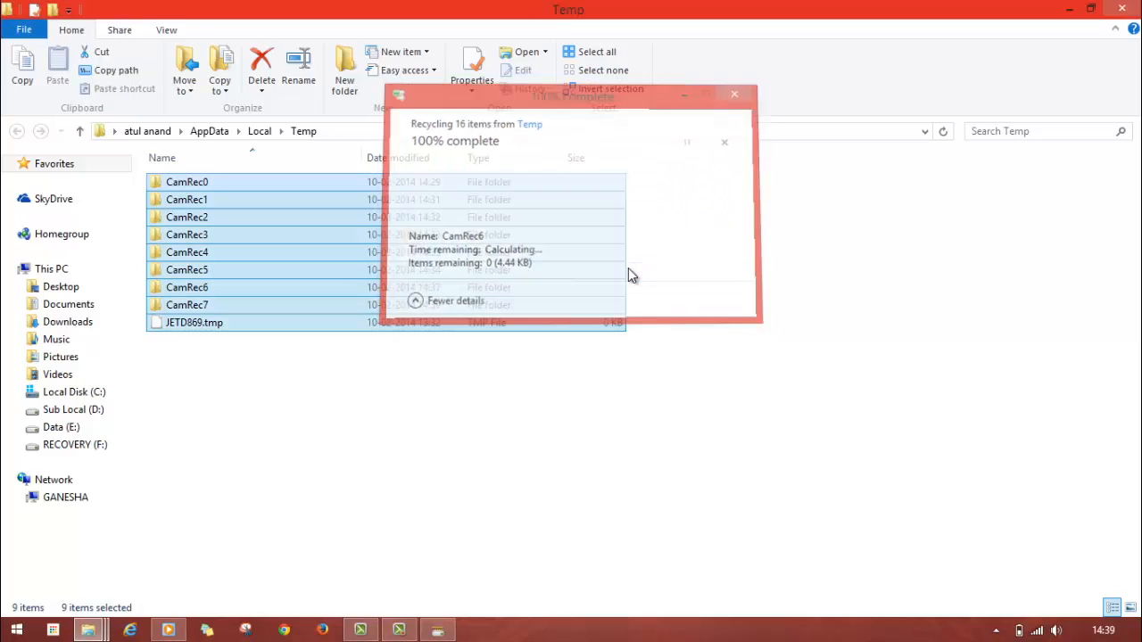
pyautogui.click(1122, 11)
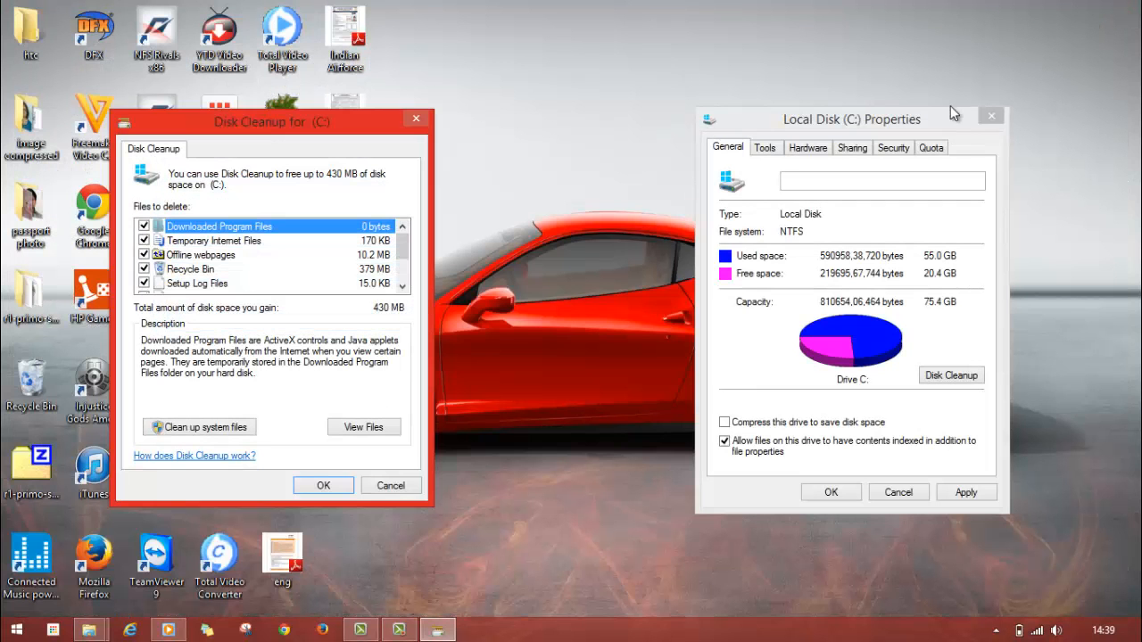
# Switch to This PC and open the properties of Local Disk (C:).
pyautogui.moveTo(88, 630)
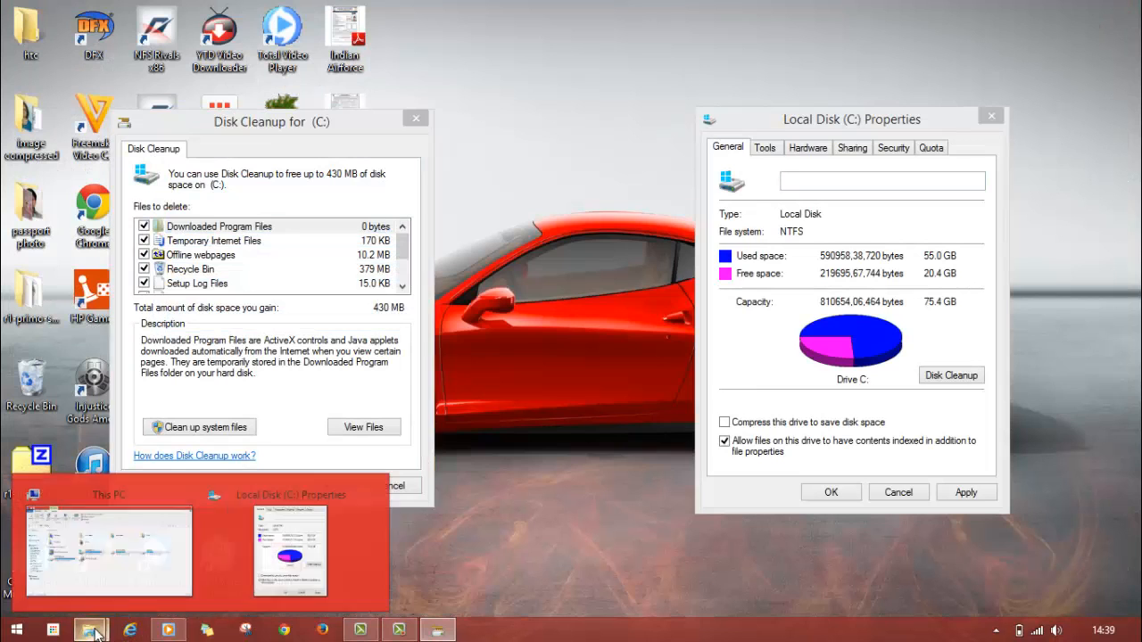
pyautogui.click(109, 548)
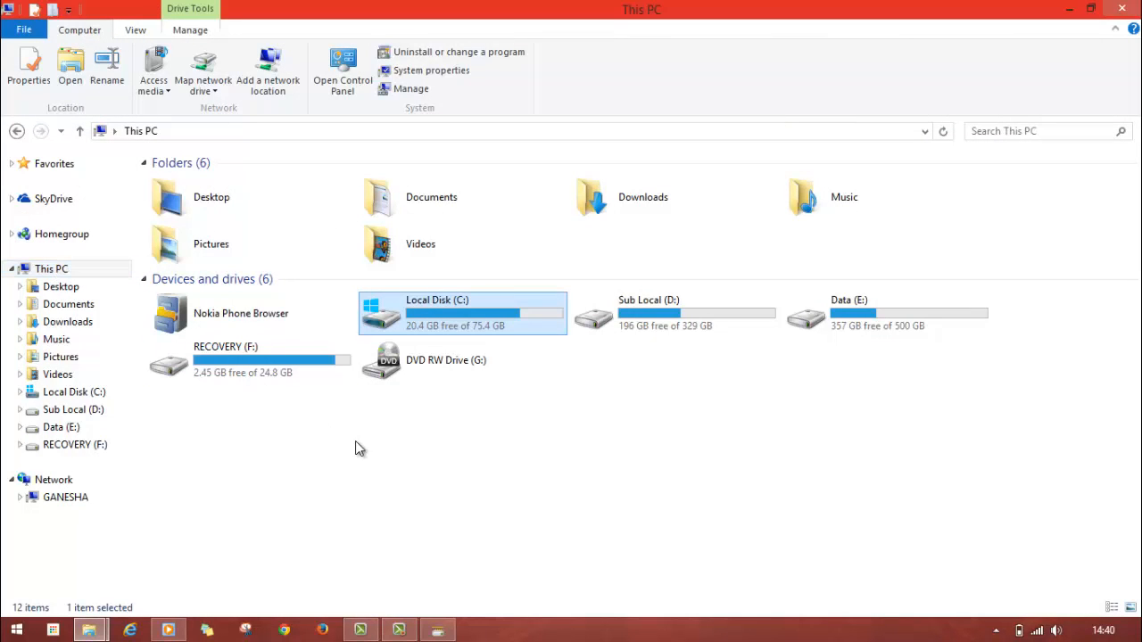
pyautogui.click(500, 430)
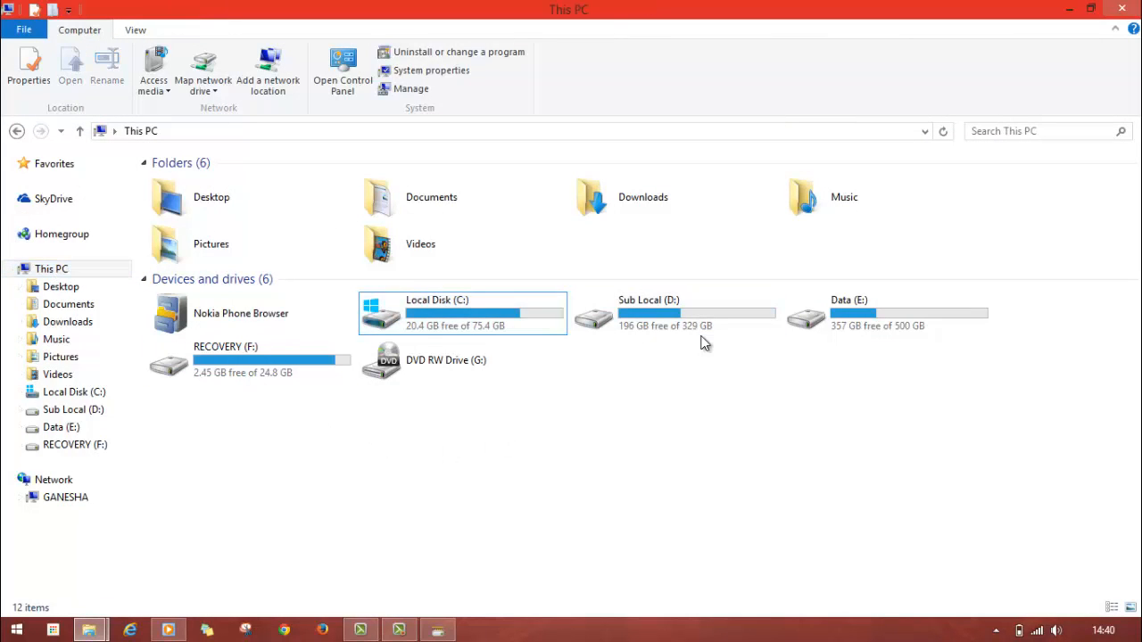
pyautogui.click(480, 306)
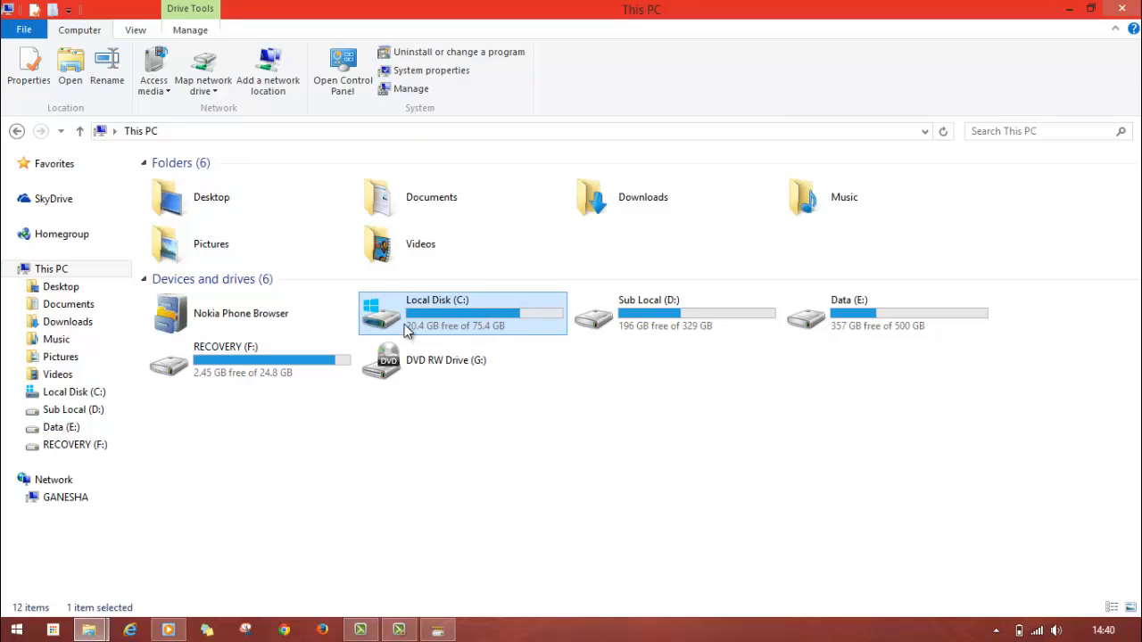
pyautogui.click(531, 406)
pyautogui.click(497, 321)
pyautogui.click(474, 306)
pyautogui.click(504, 319)
pyautogui.rightClick(504, 314)
pyautogui.click(390, 435)
pyautogui.click(461, 319)
pyautogui.rightClick(461, 318)
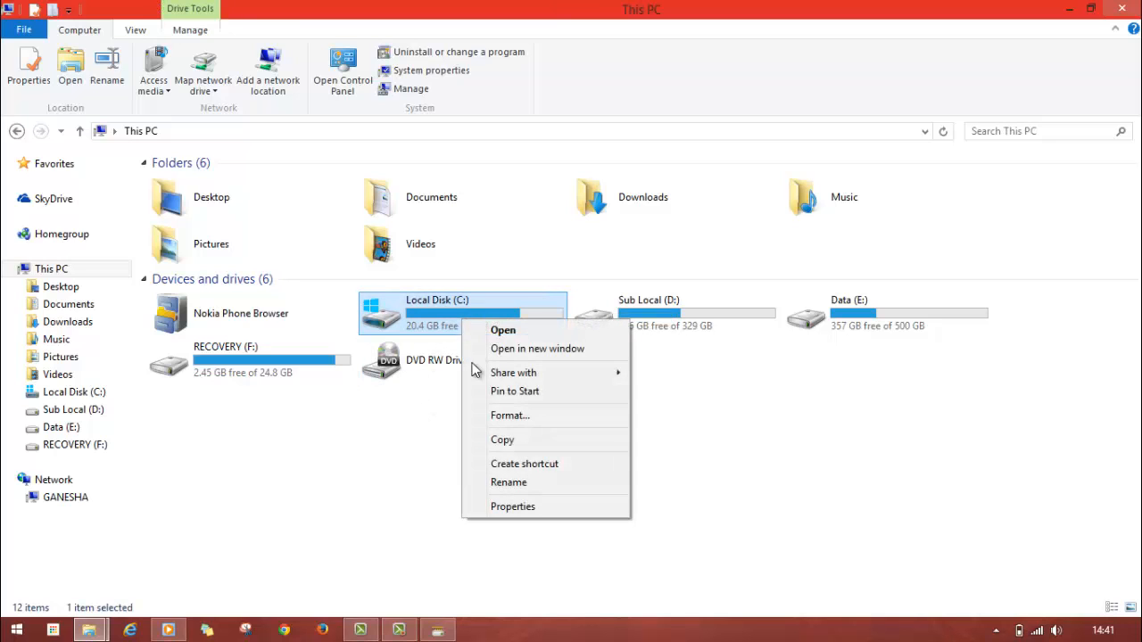
pyautogui.click(545, 510)
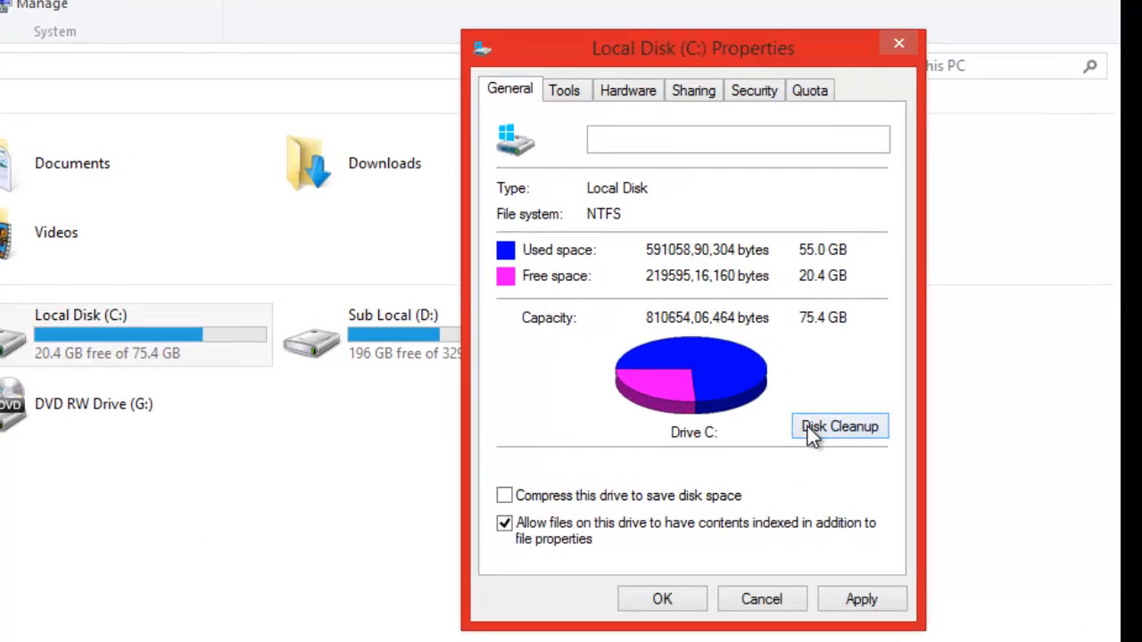
# Run Disk Cleanup on drive C: with all listed file types checked, permanently deleting the files and granting administrator permission for all items.
pyautogui.click(833, 427)
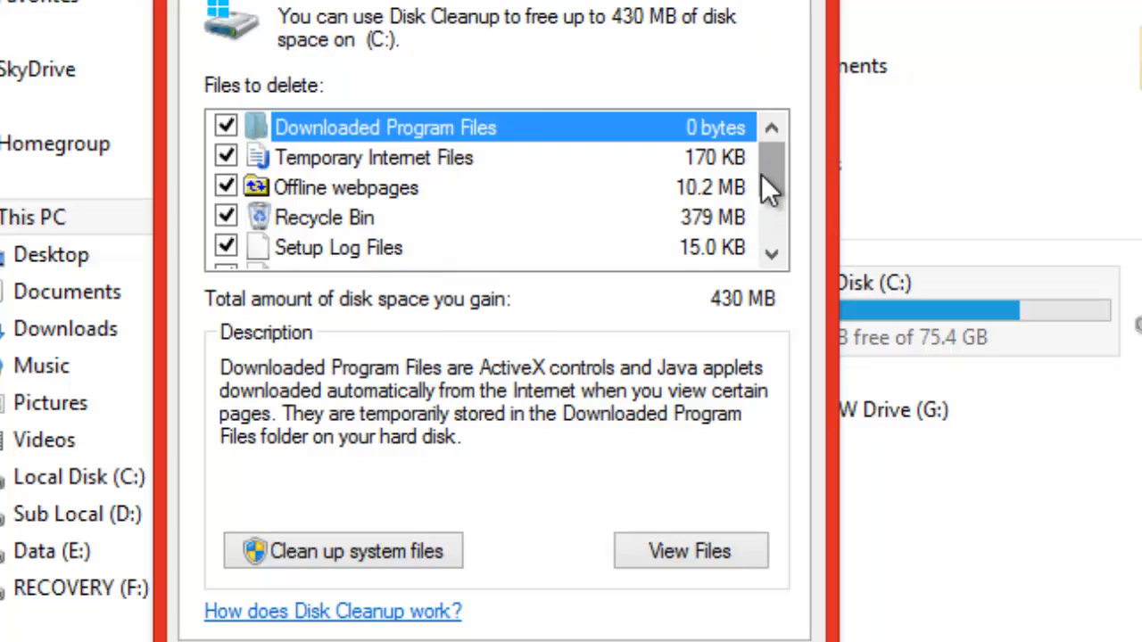
pyautogui.moveTo(761, 174)
pyautogui.mouseDown()
pyautogui.moveTo(761, 223)
pyautogui.moveTo(763, 167)
pyautogui.mouseUp()
pyautogui.moveTo(768, 178); pyautogui.dragTo(776, 266)
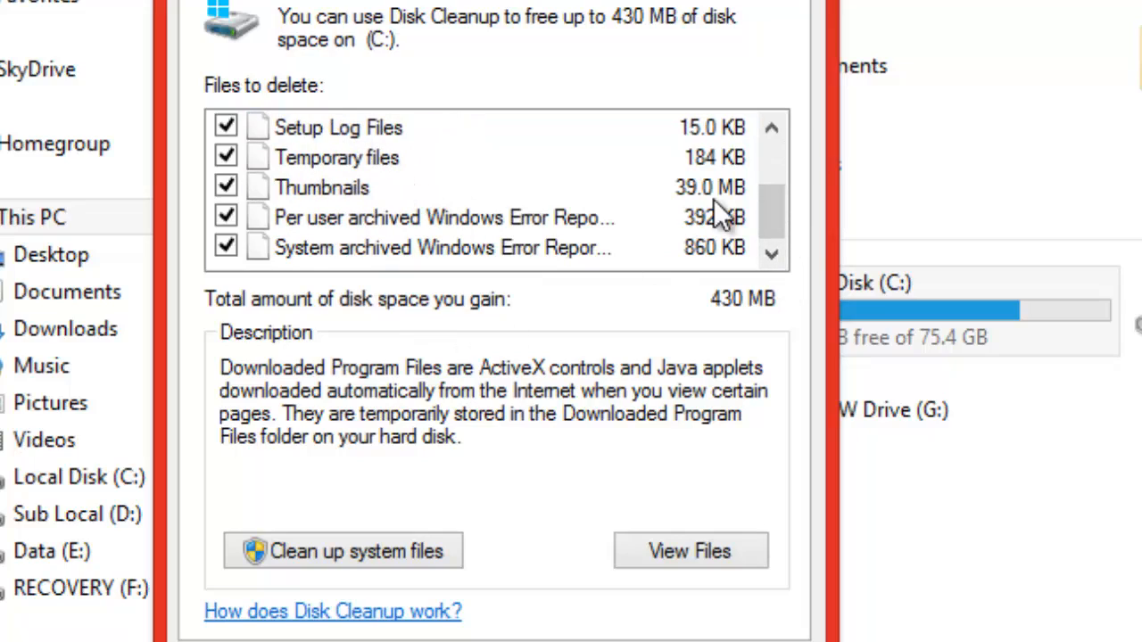
pyautogui.moveTo(761, 217); pyautogui.dragTo(749, 335)
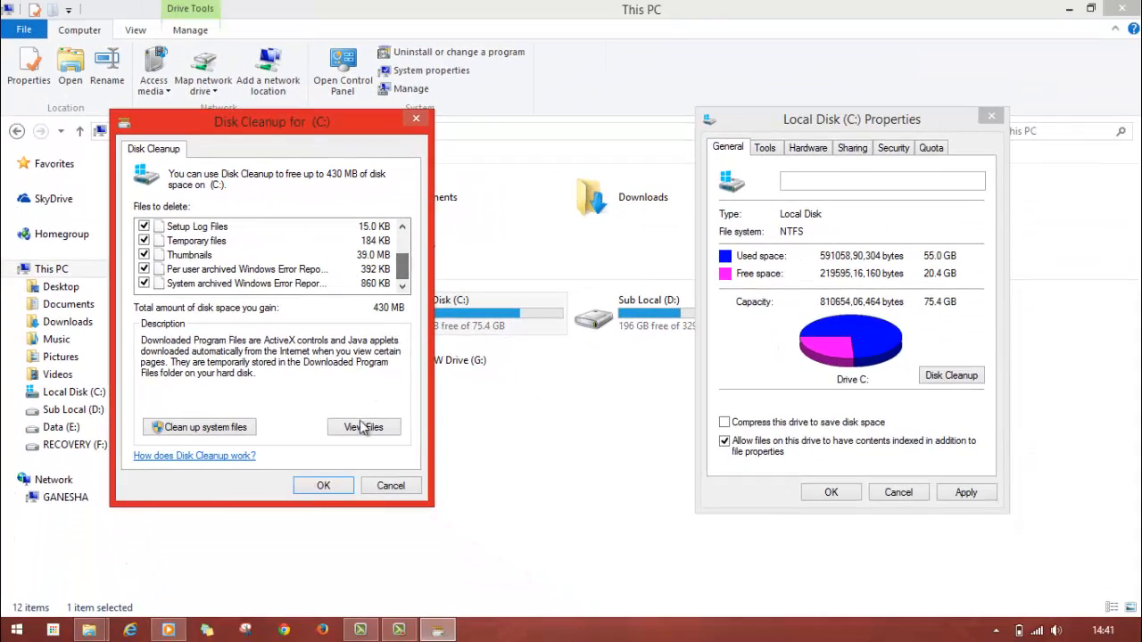
pyautogui.click(323, 485)
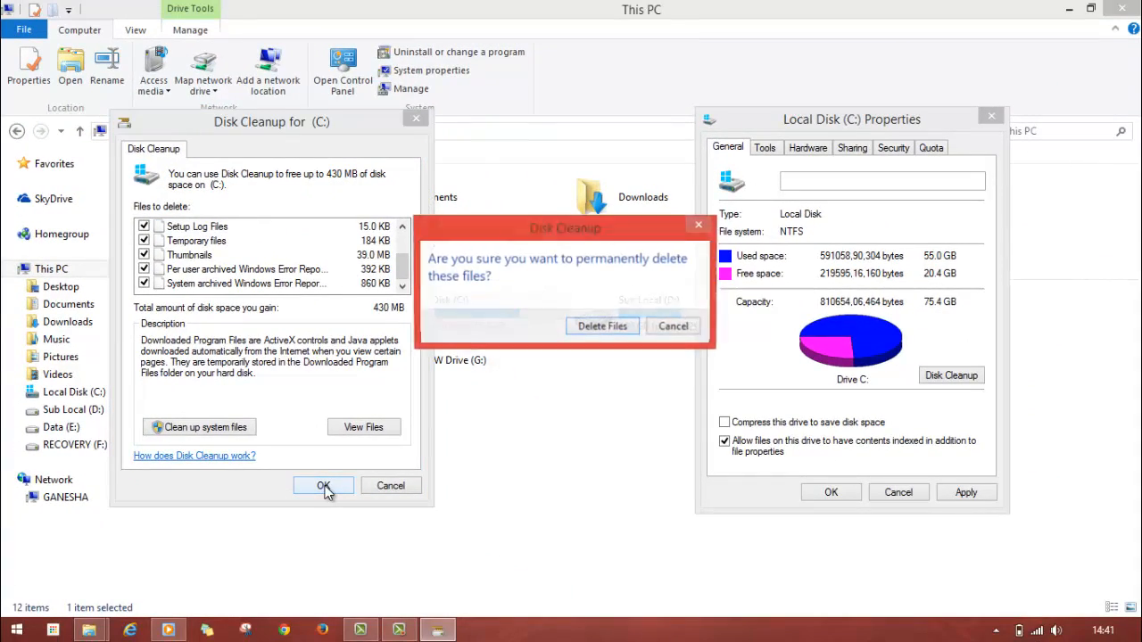
pyautogui.click(612, 324)
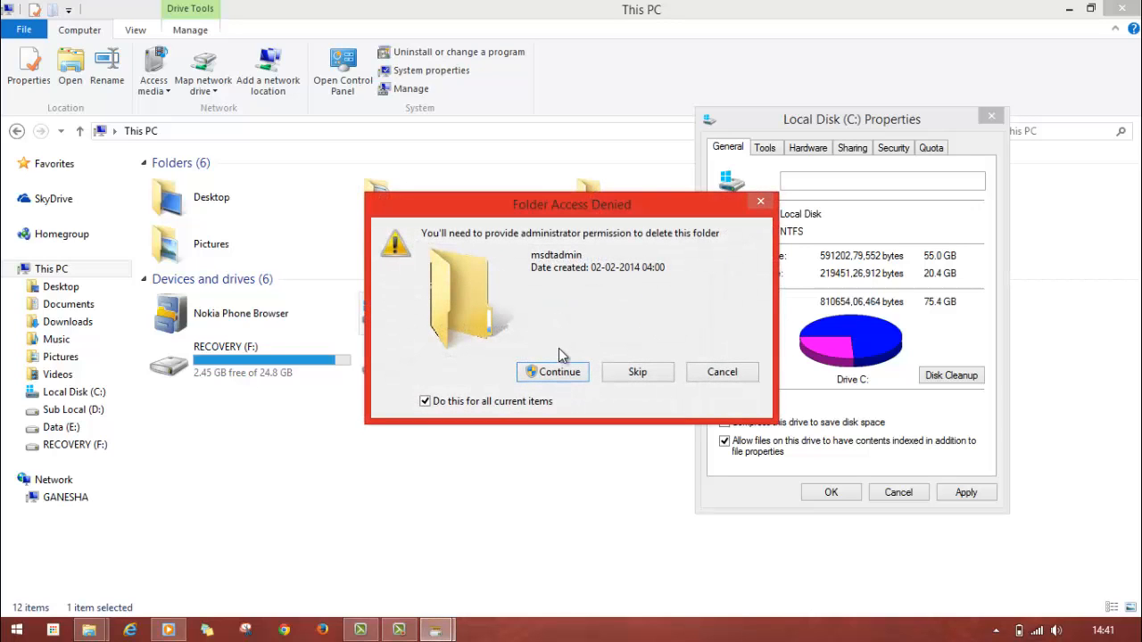
pyautogui.click(555, 372)
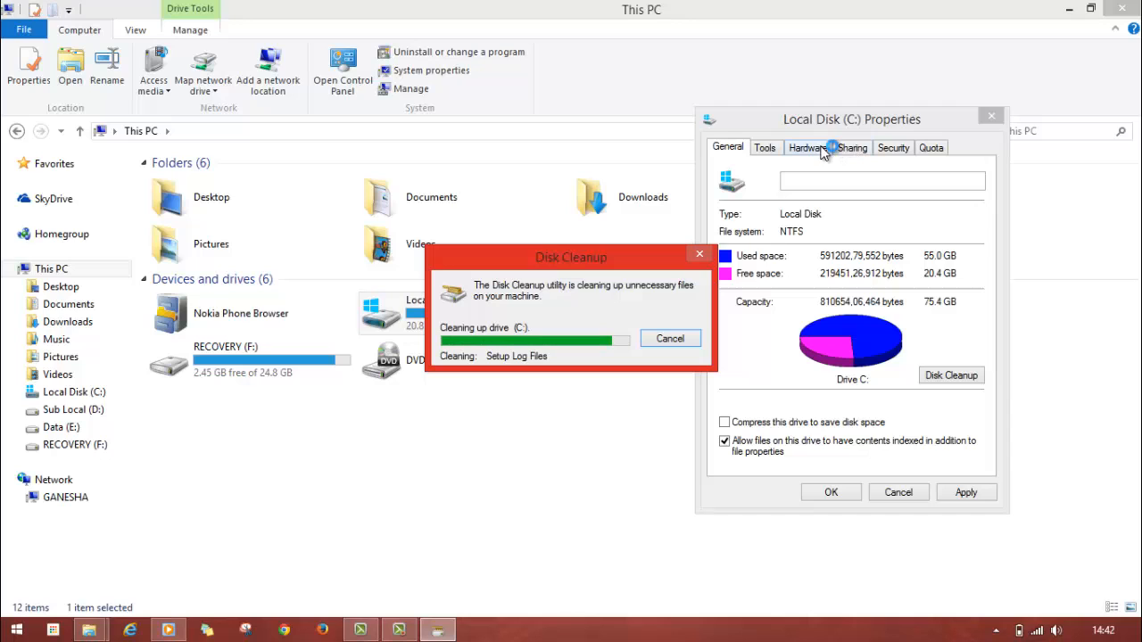
# Open Optimize Drives from the C: drive's properties and analyze drive (C:).
pyautogui.click(769, 148)
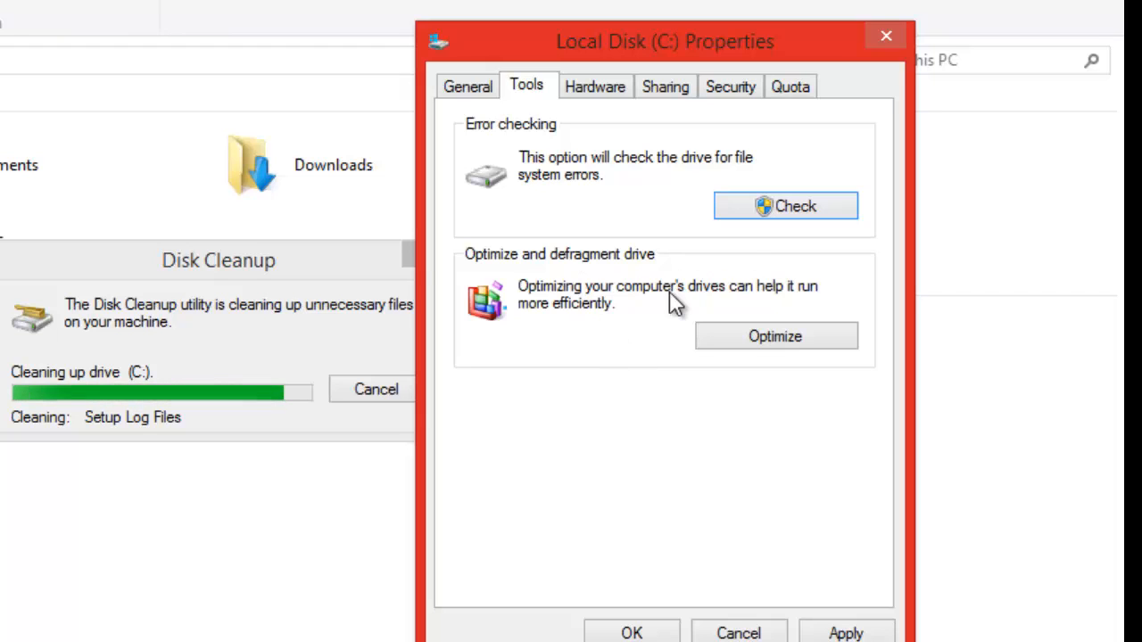
pyautogui.click(735, 340)
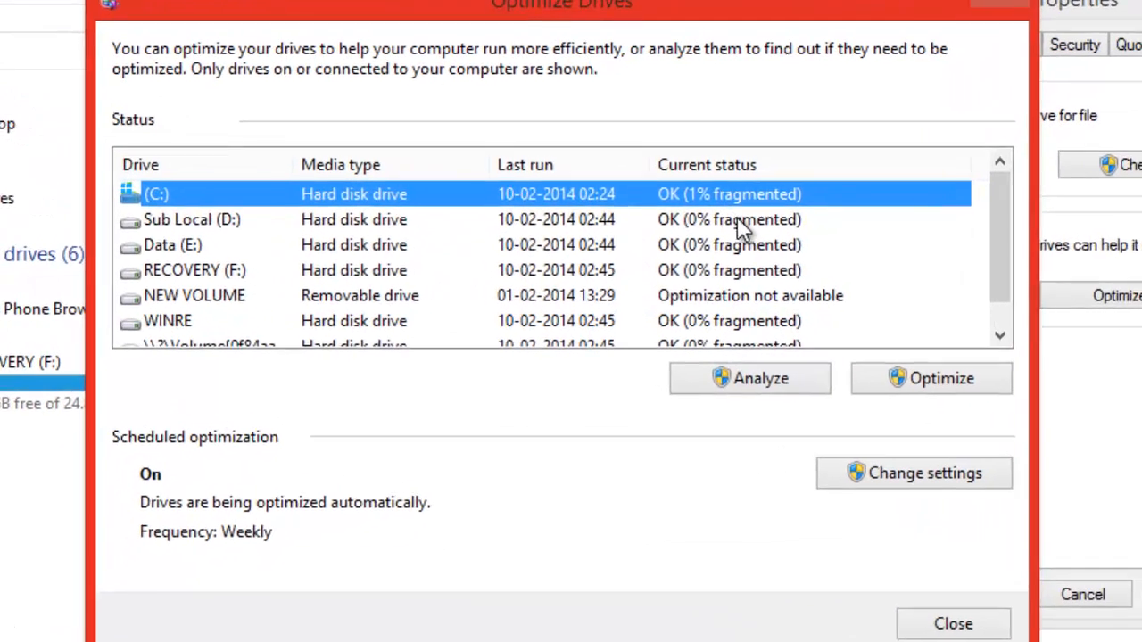
pyautogui.click(738, 220)
pyautogui.click(742, 197)
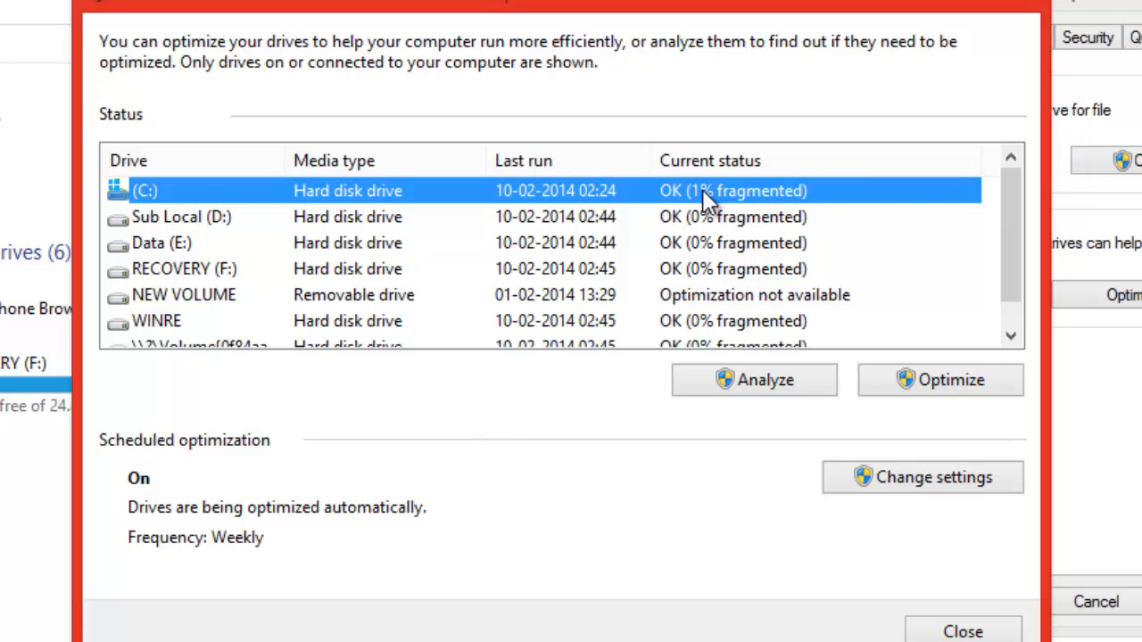
pyautogui.click(744, 379)
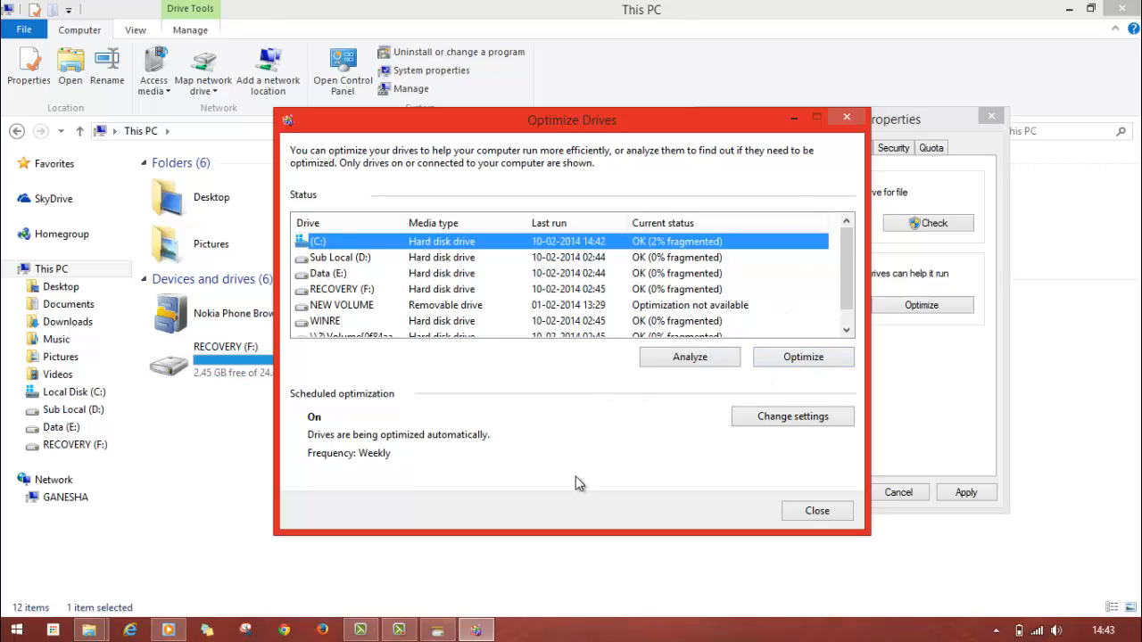
# Start optimizing drive (C:) and minimize the Optimize Drives window while it runs.
pyautogui.click(805, 359)
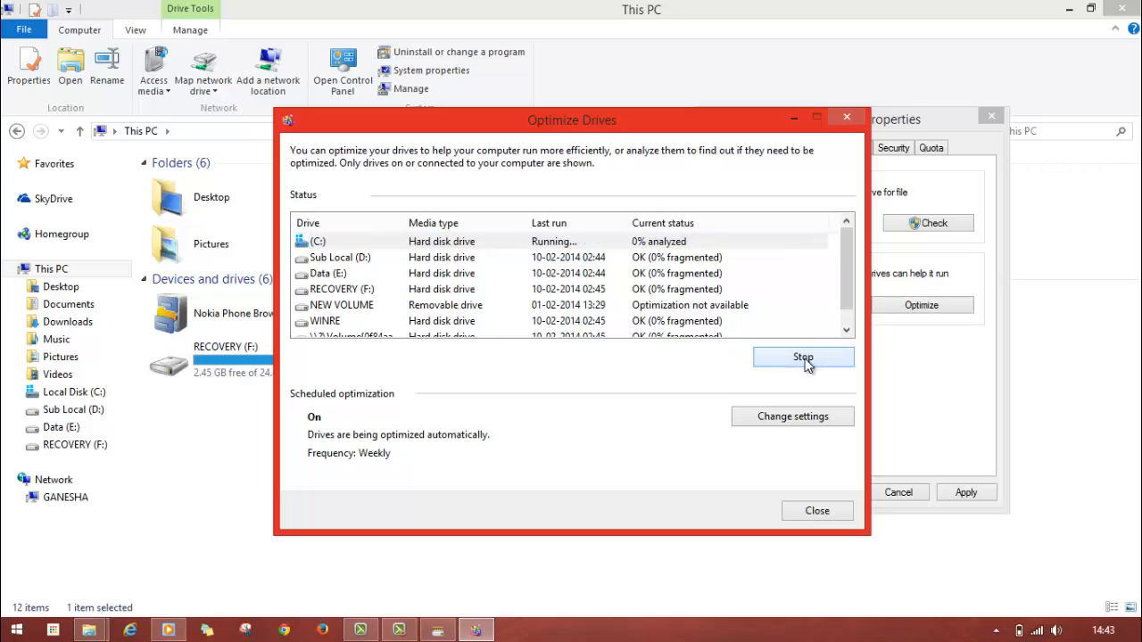
pyautogui.click(696, 239)
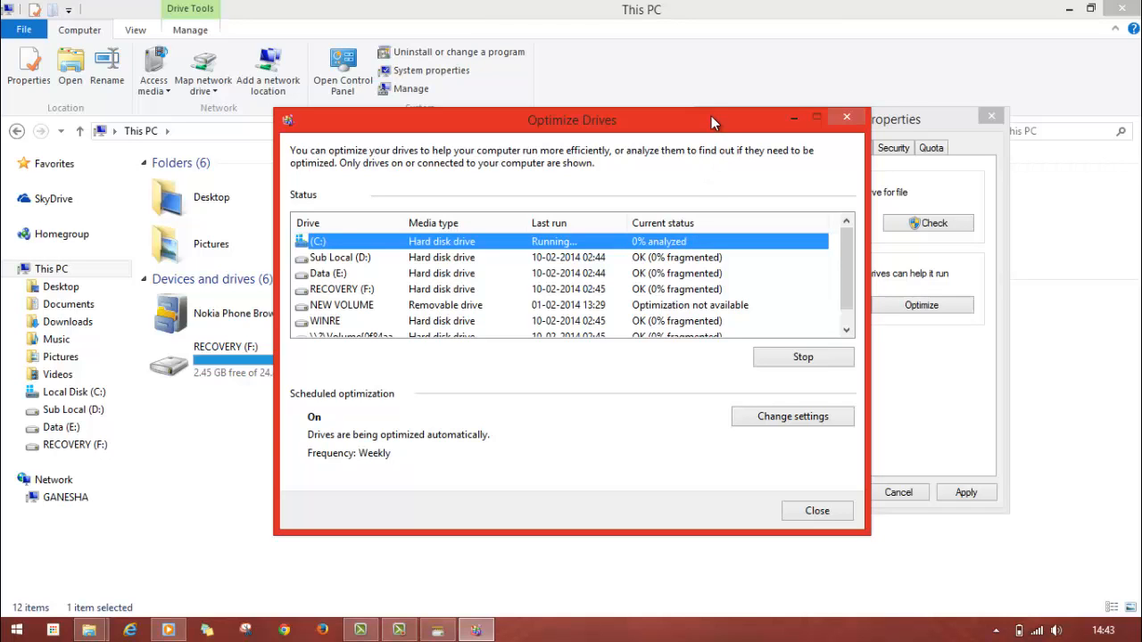
pyautogui.moveTo(711, 116); pyautogui.dragTo(672, 92)
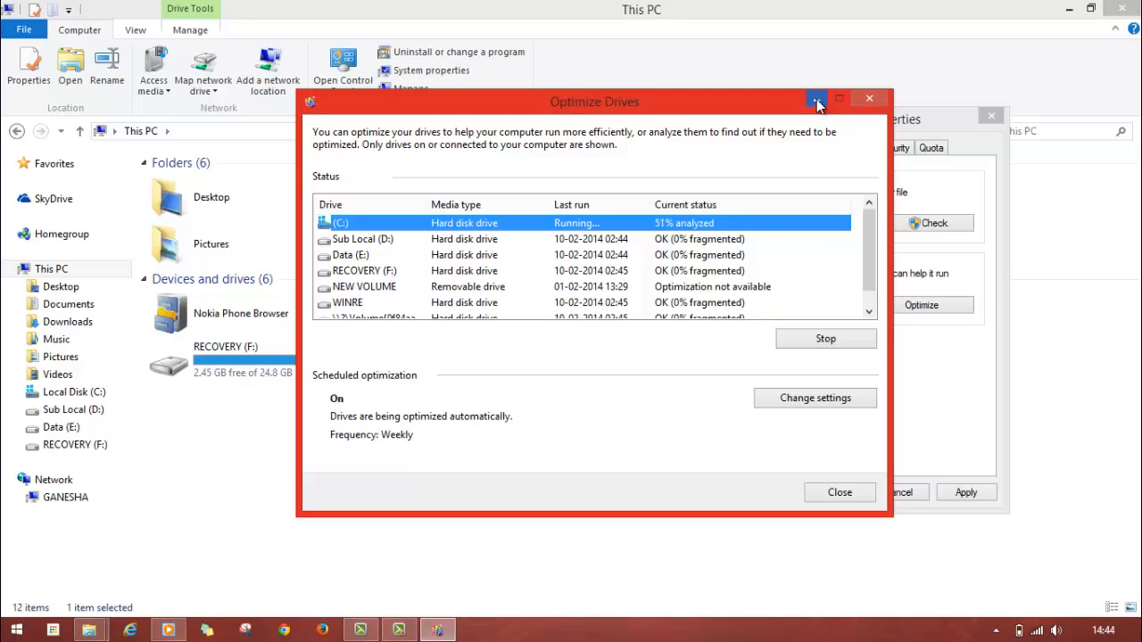
pyautogui.click(816, 101)
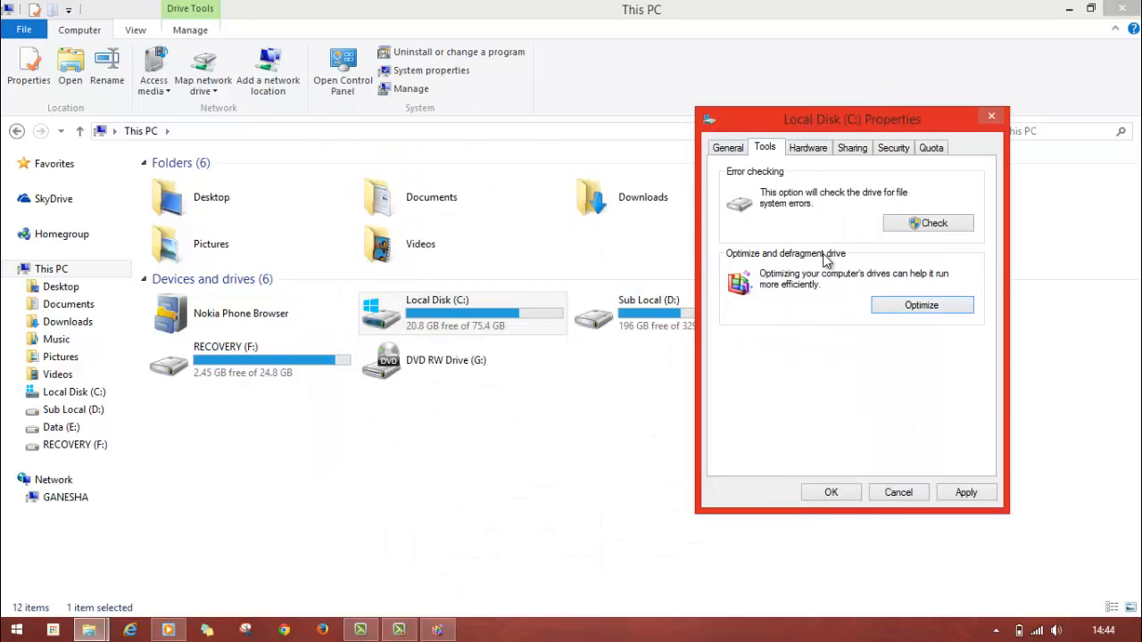
pyautogui.press('super+c')
pyautogui.press('super+c')
pyautogui.press('super+c')
pyautogui.press('super+c')
pyautogui.click(441, 630)
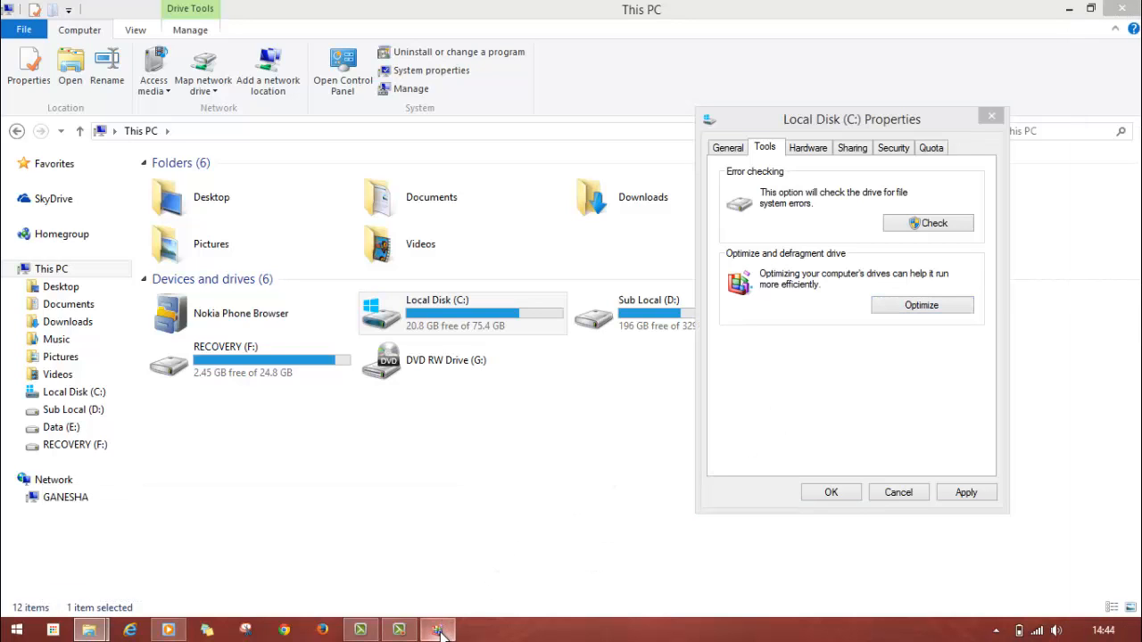
pyautogui.click(440, 629)
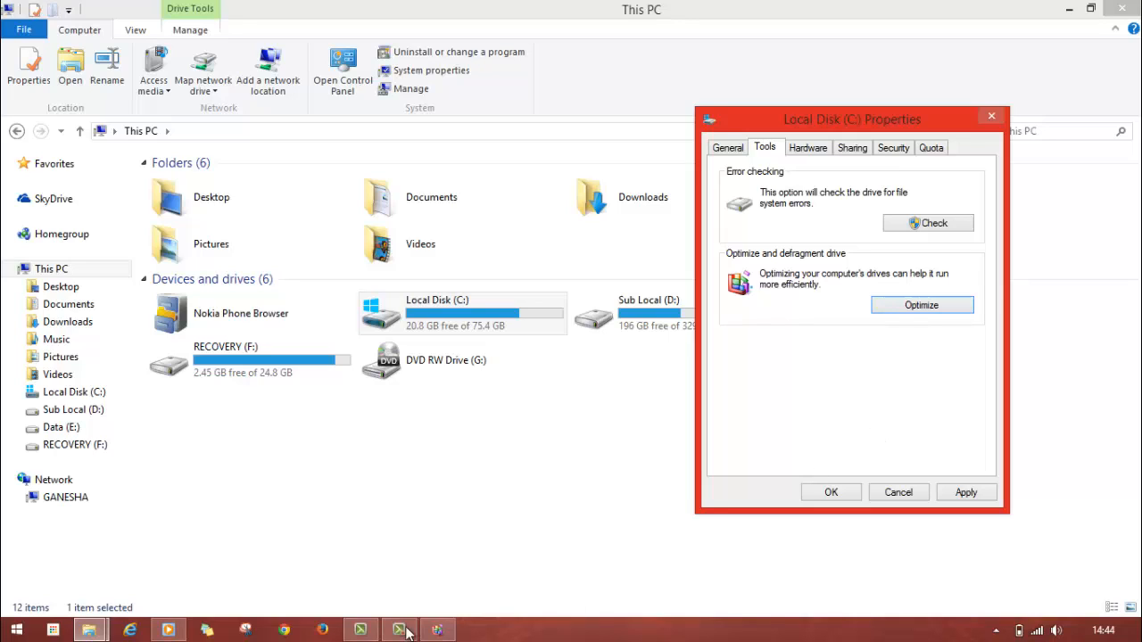
# Open Google Chrome and bring up its Extensions page.
pyautogui.click(284, 635)
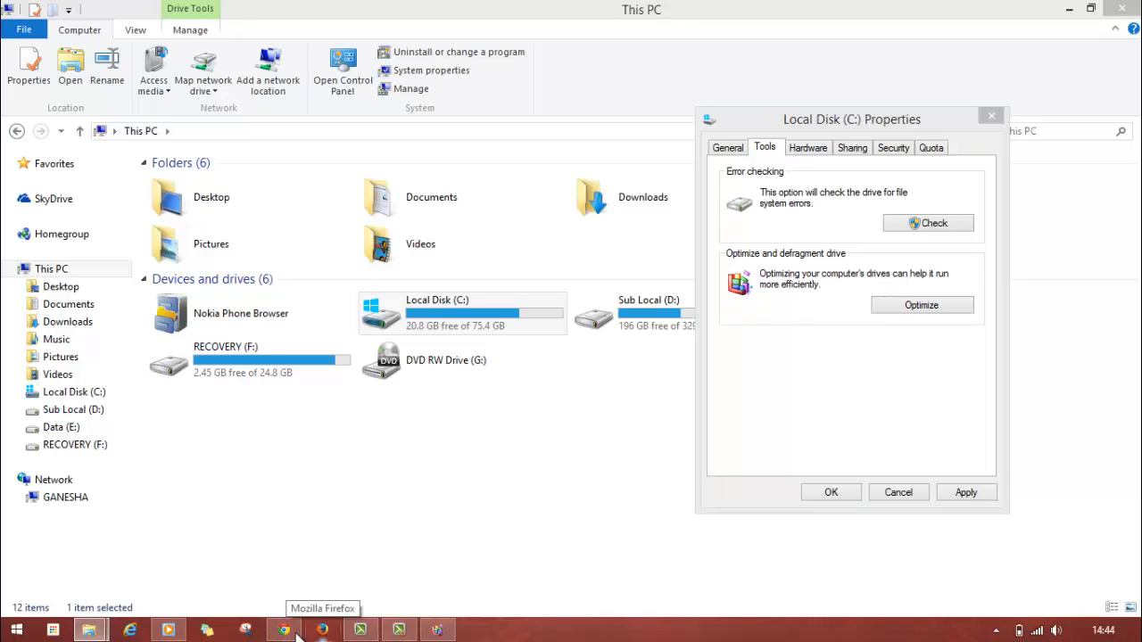
pyautogui.click(288, 636)
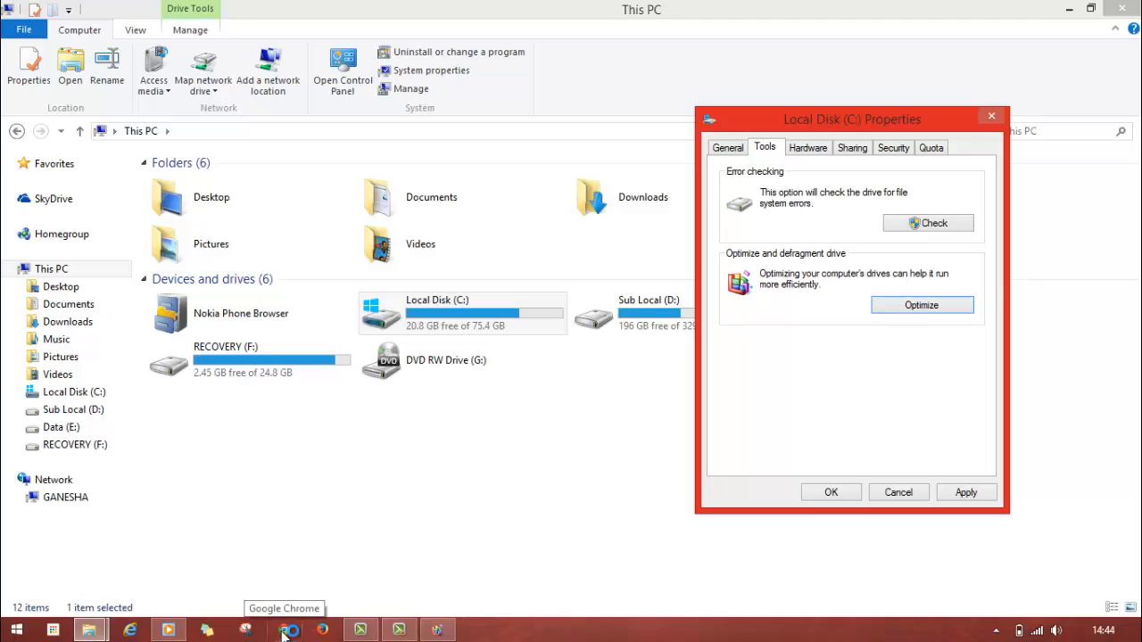
pyautogui.click(284, 630)
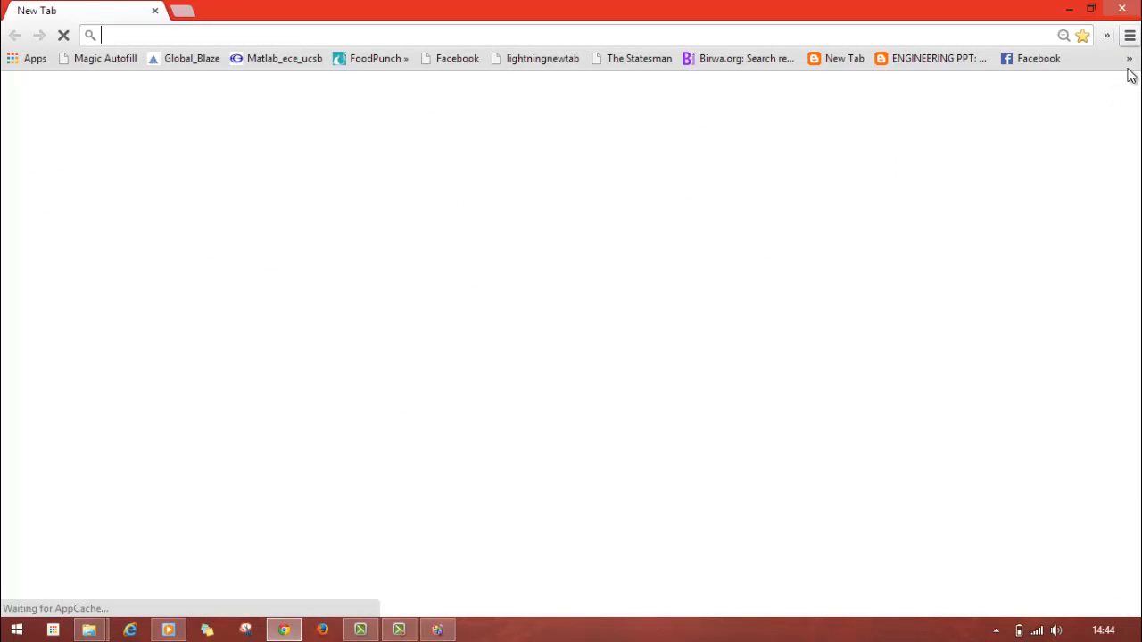
pyautogui.click(1130, 39)
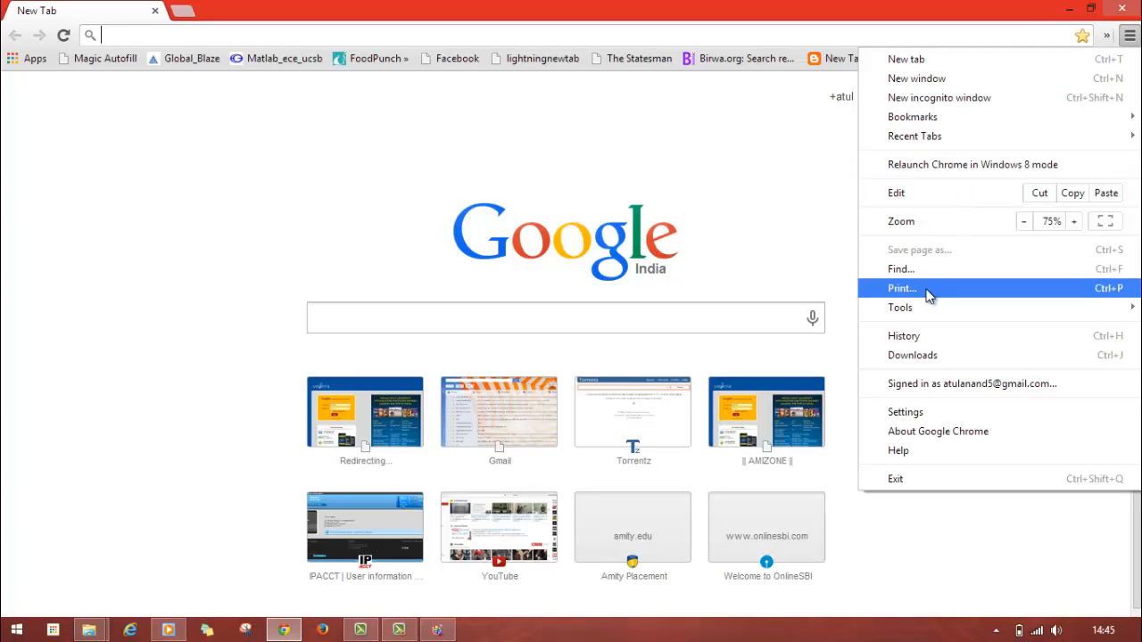
pyautogui.moveTo(912, 312)
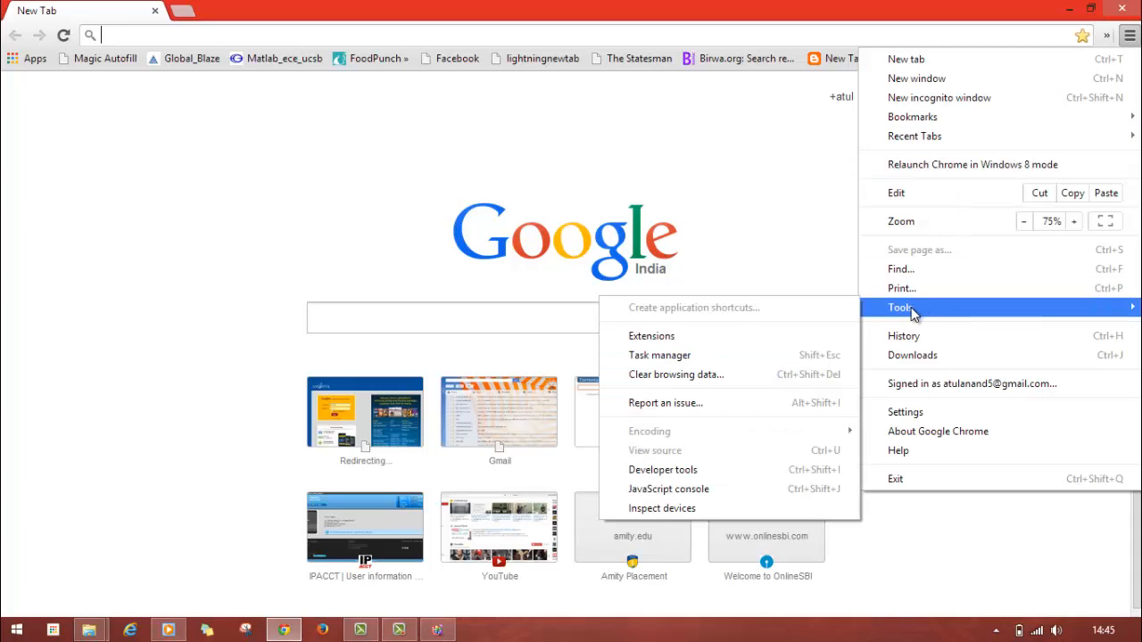
pyautogui.click(812, 340)
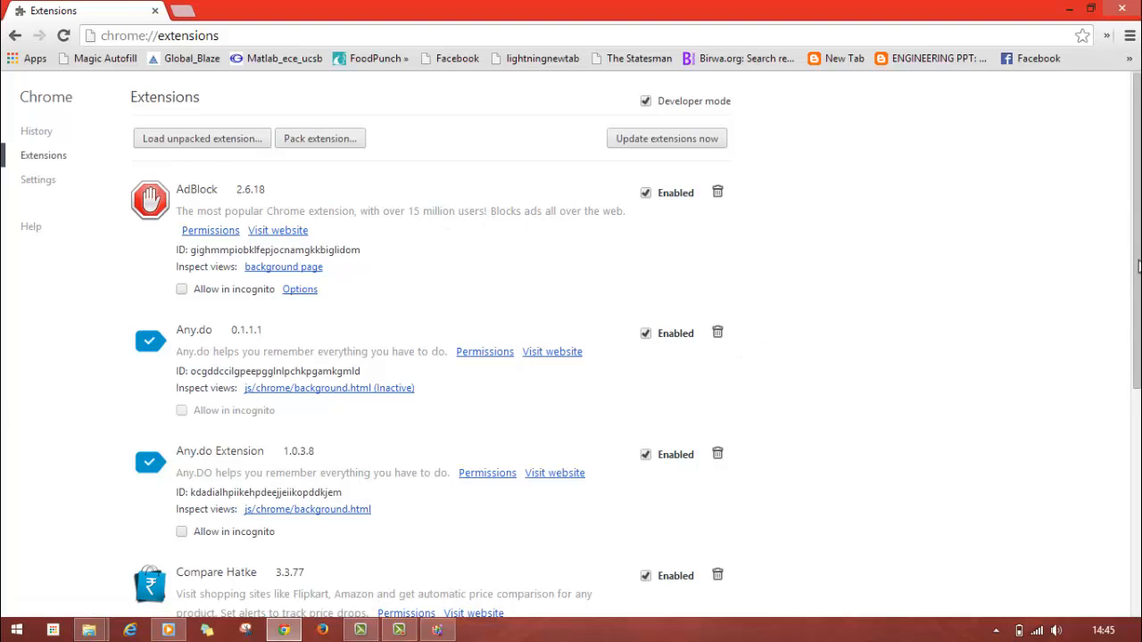
# Remove the Compare Hatke extension from Chrome and minimize the browser.
pyautogui.scroll(-1, 1138, 267)
pyautogui.scroll(-3, 1137, 267)
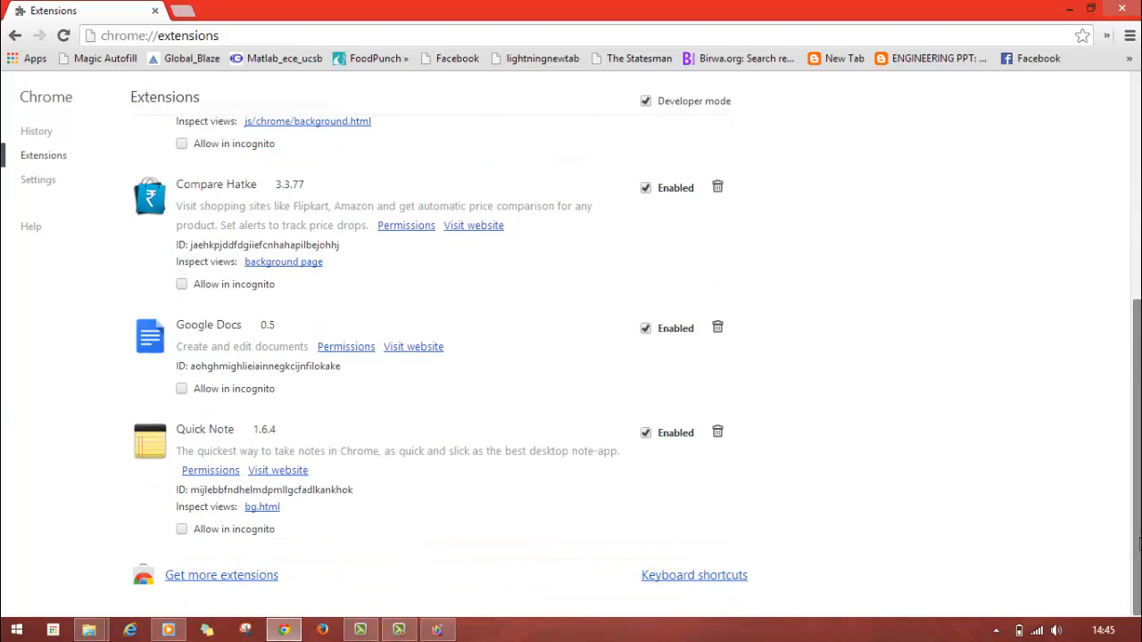
pyautogui.scroll(5, 1138, 544)
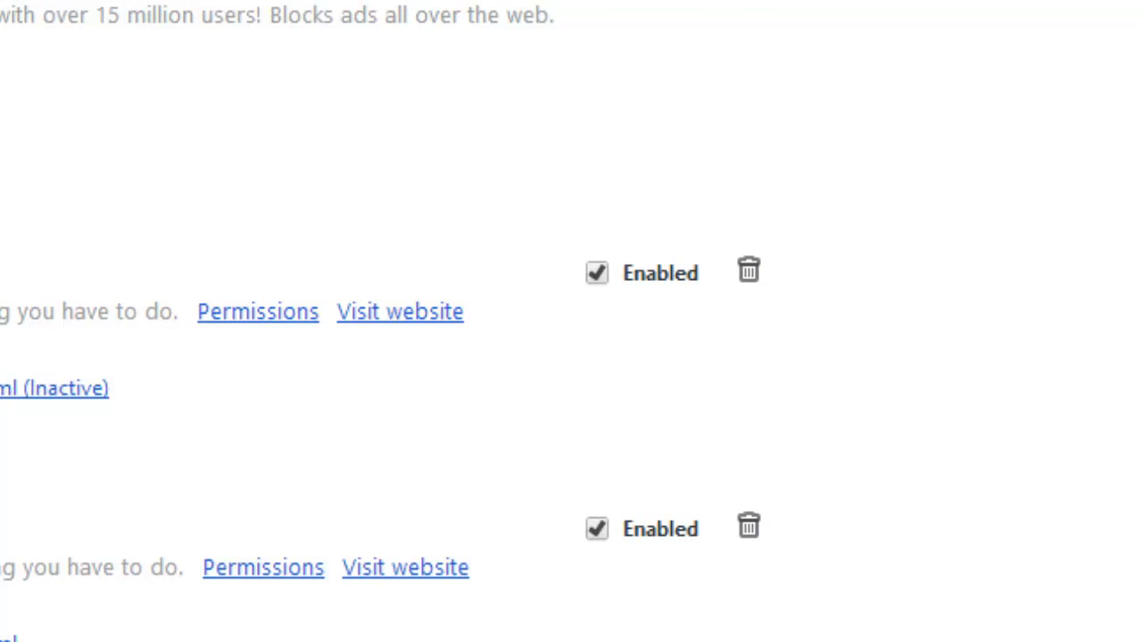
pyautogui.click(589, 190)
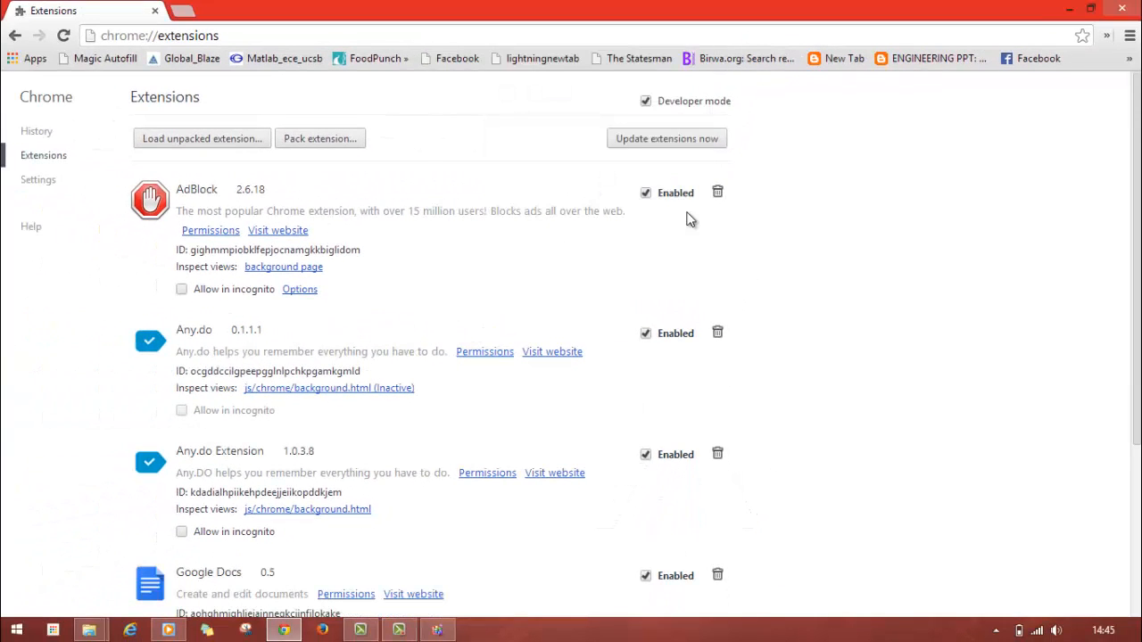
pyautogui.click(1069, 10)
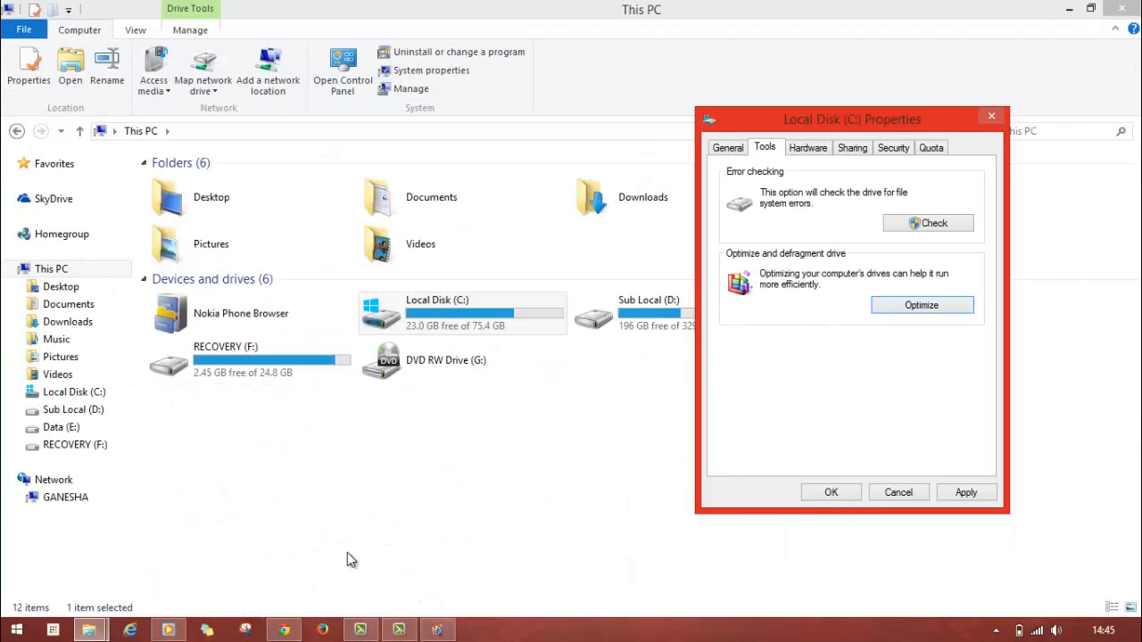
pyautogui.click(285, 631)
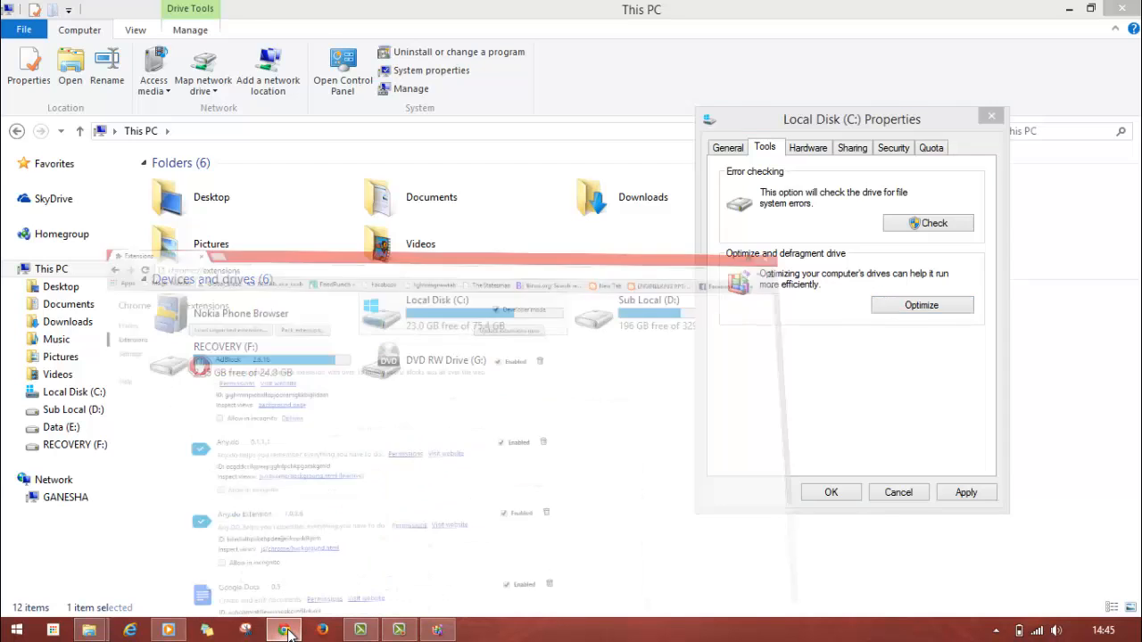
pyautogui.click(285, 631)
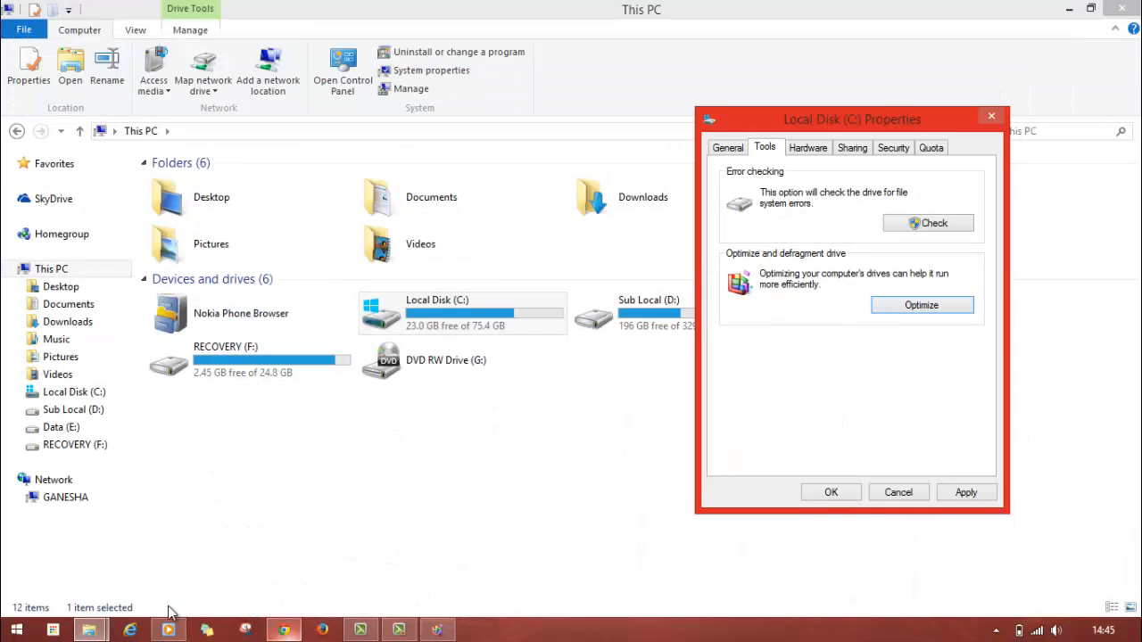
# Open Programs and Features through Control Panel and uninstall BlueStacks Notification Center, choosing to keep all apps and data.
pyautogui.rightClick(16, 630)
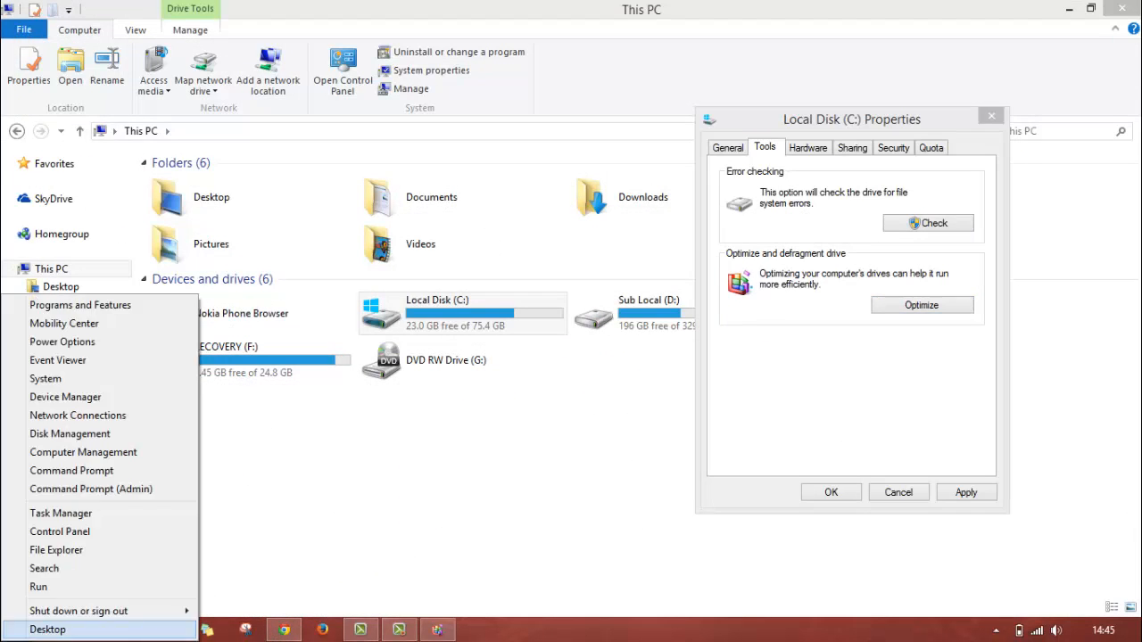
pyautogui.click(105, 534)
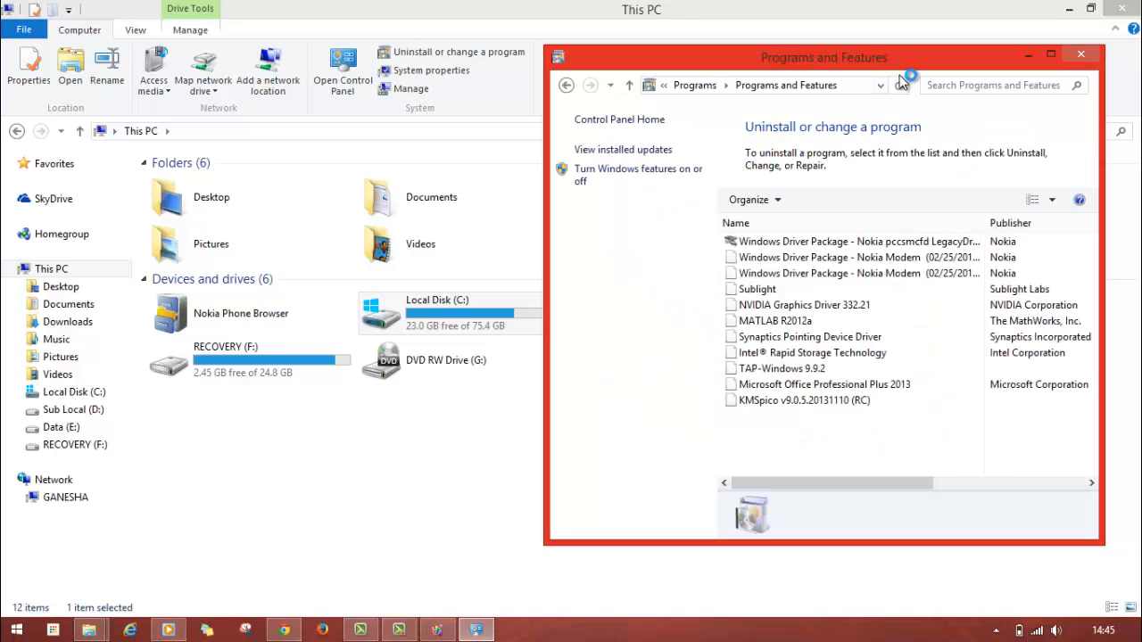
pyautogui.doubleClick(959, 58)
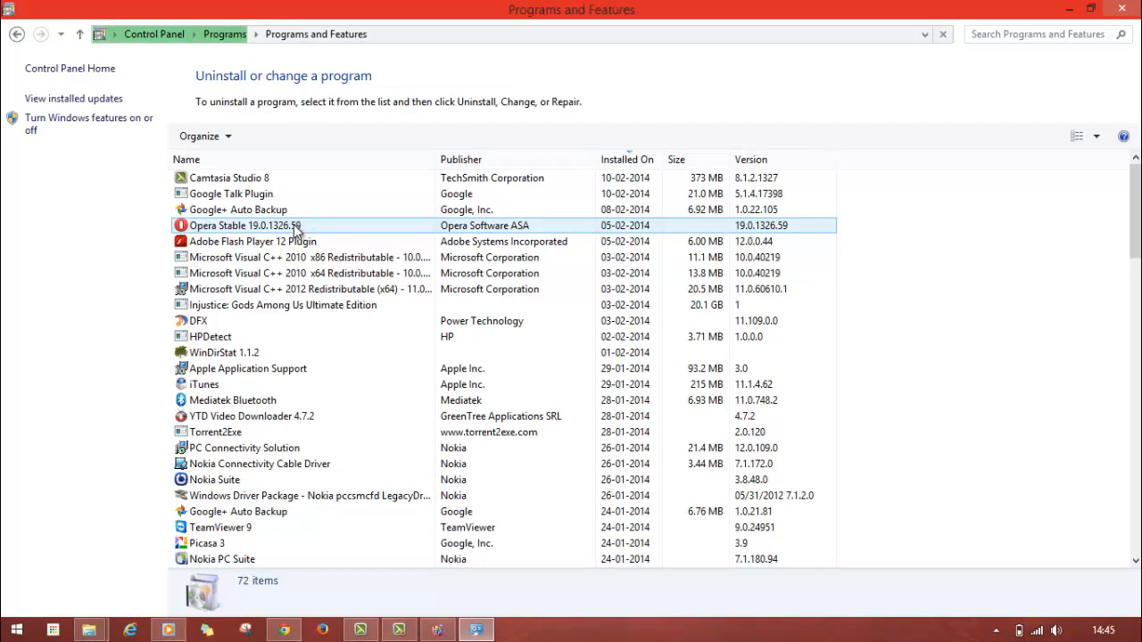
pyautogui.click(294, 224)
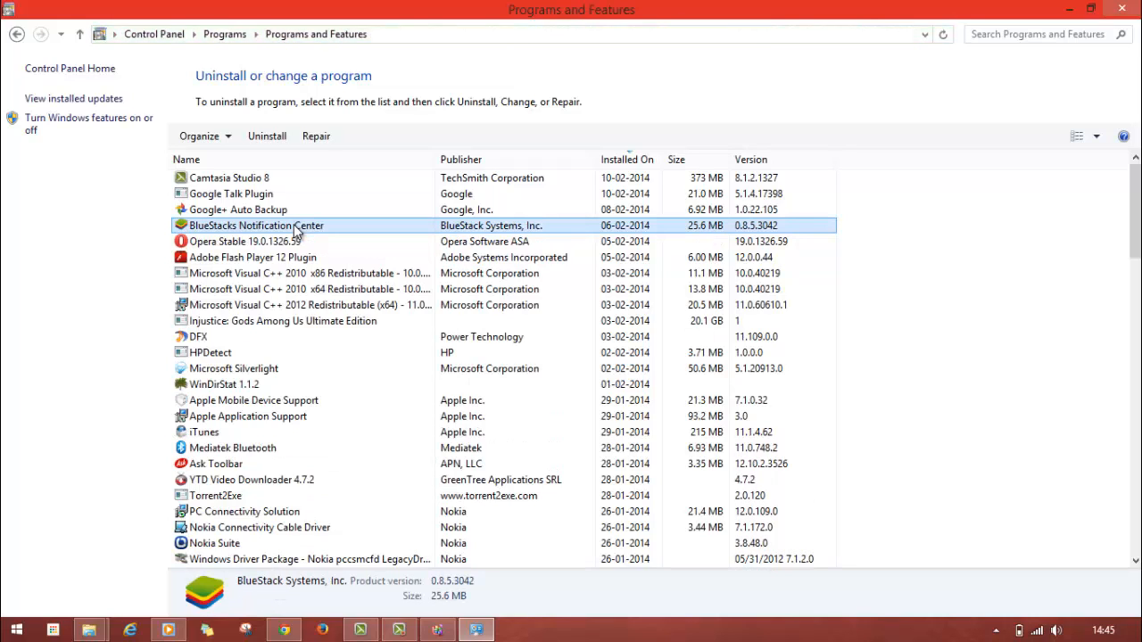
pyautogui.click(271, 136)
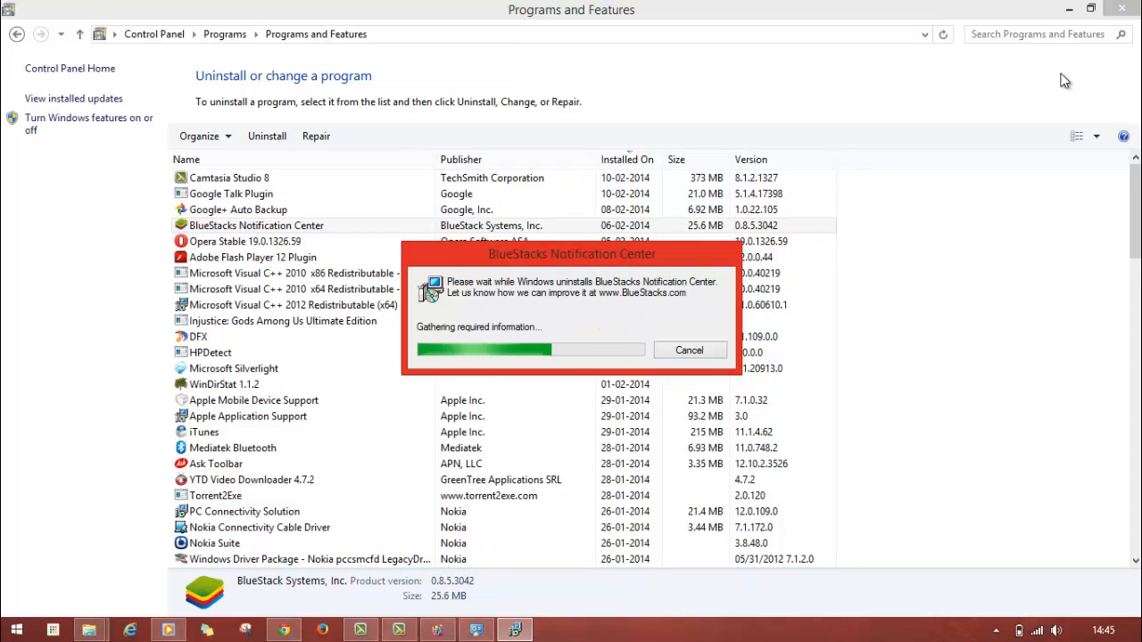
pyautogui.click(1069, 9)
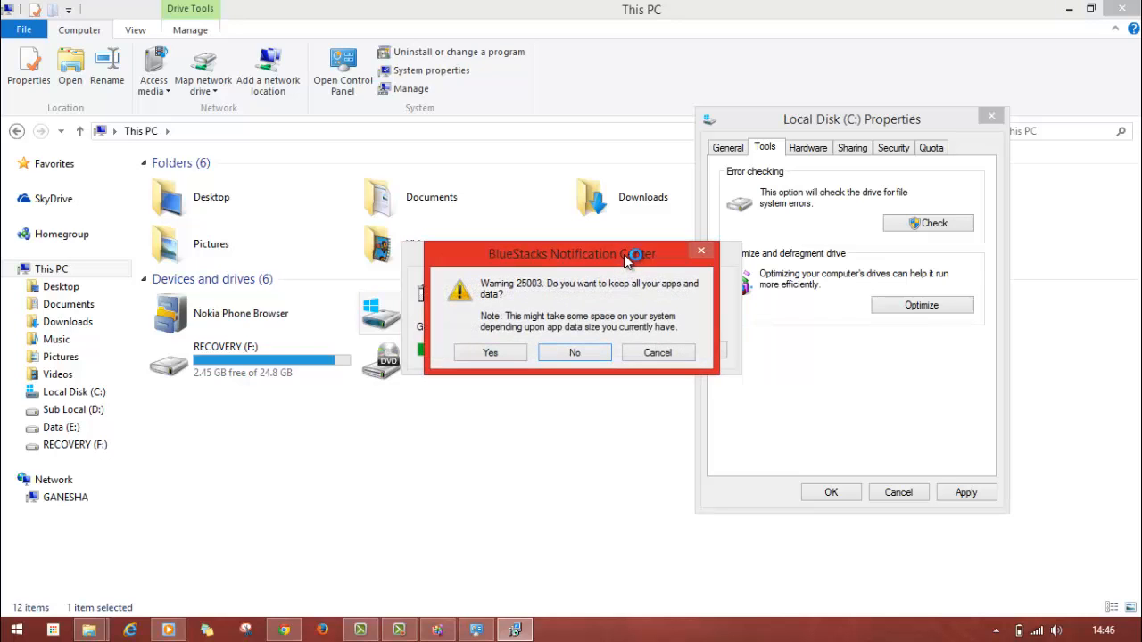
pyautogui.click(506, 351)
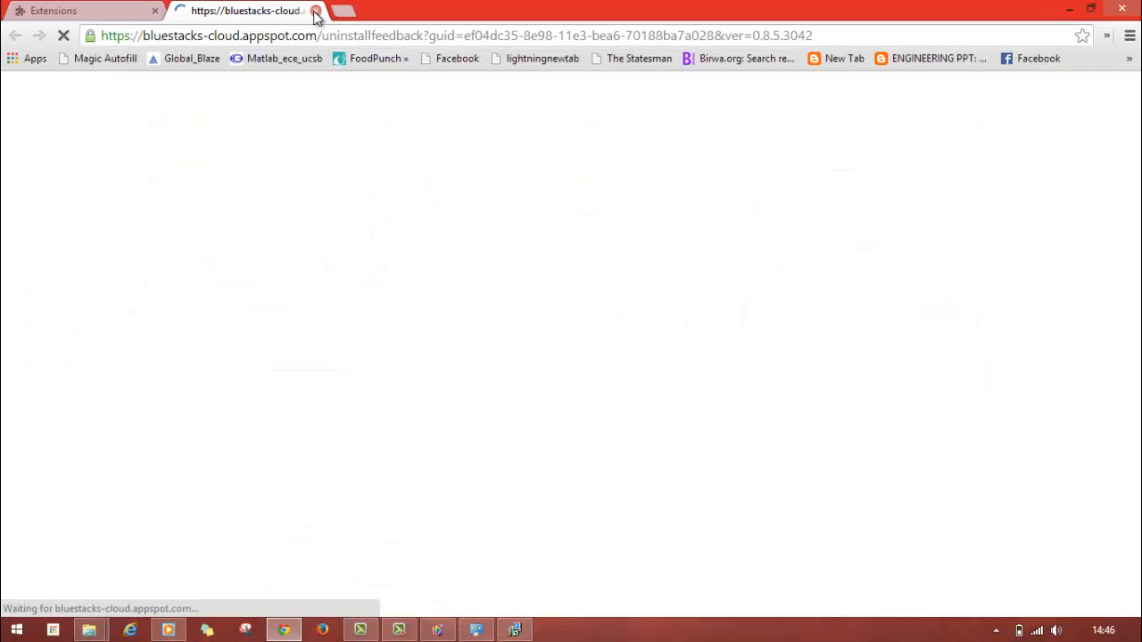
# Close the BlueStacks uninstall feedback page and minimize Chrome and This PC to reach the desktop.
pyautogui.click(315, 12)
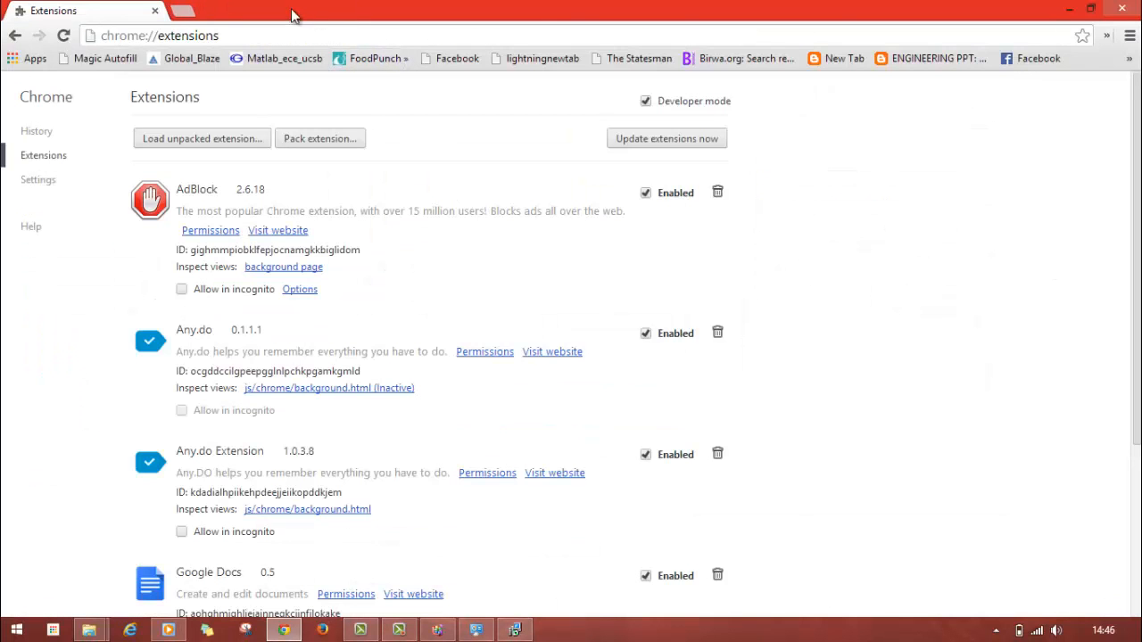
pyautogui.click(1070, 9)
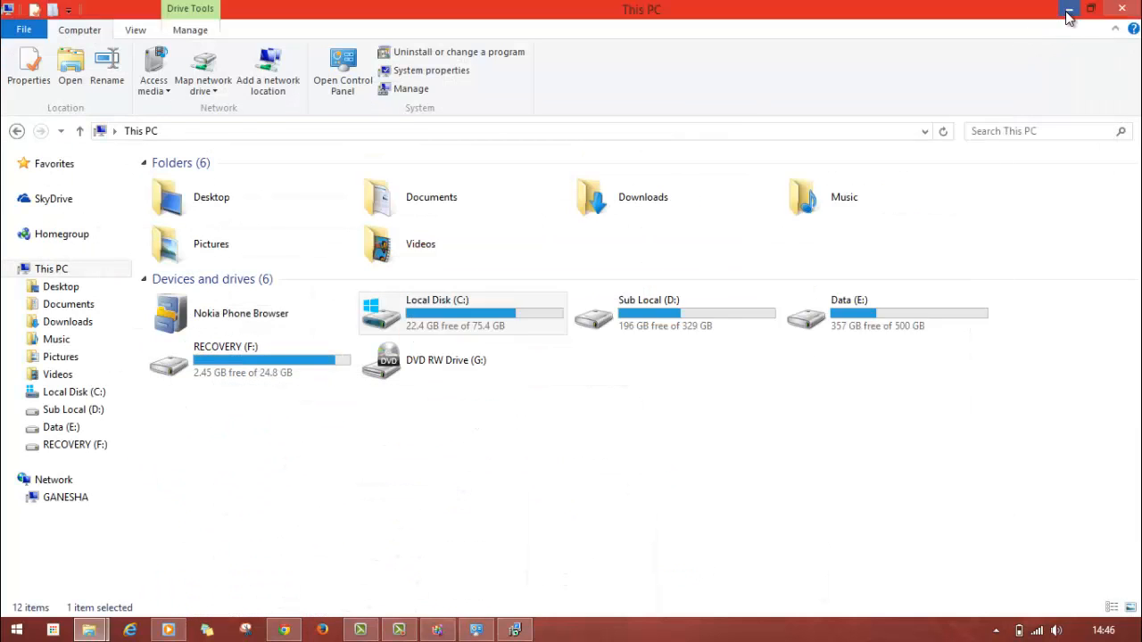
pyautogui.click(1071, 9)
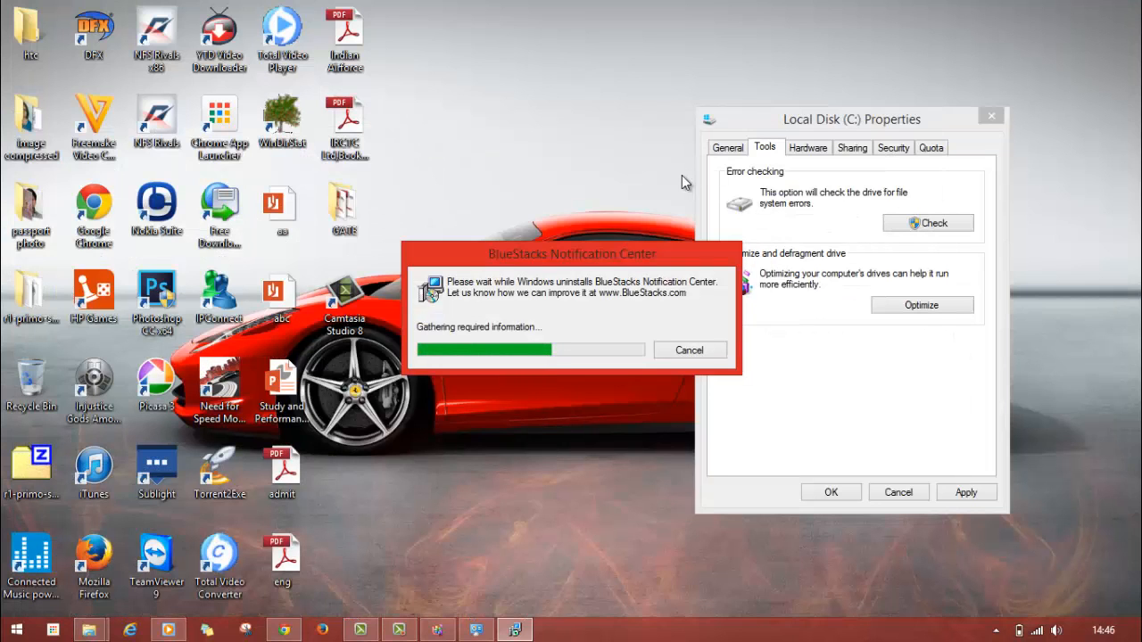
pyautogui.rightClick(509, 93)
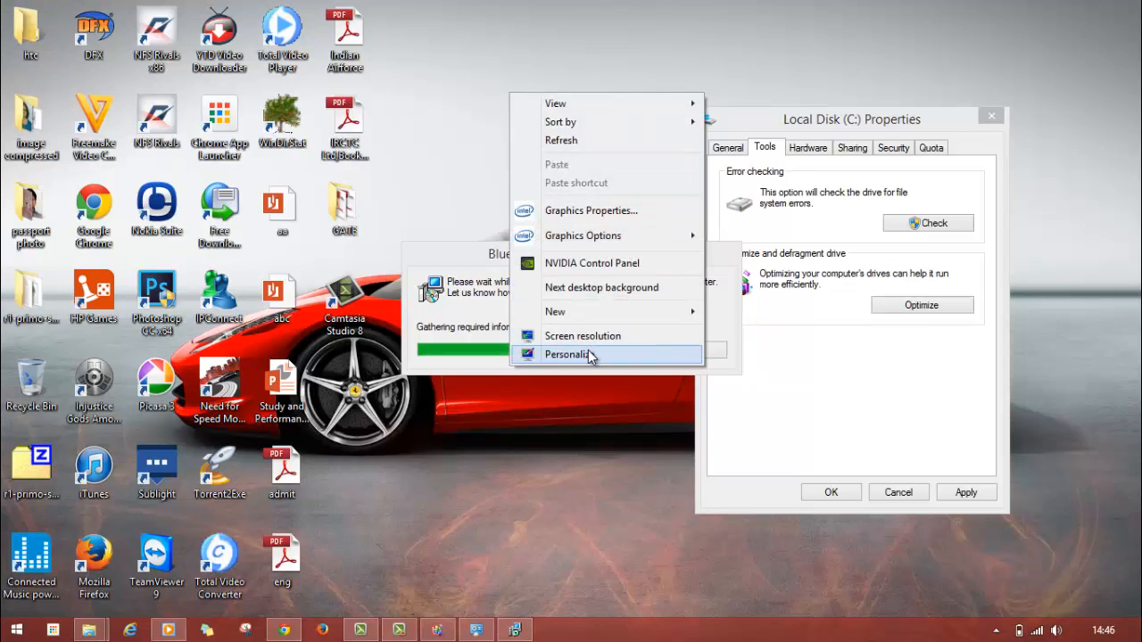
pyautogui.click(484, 159)
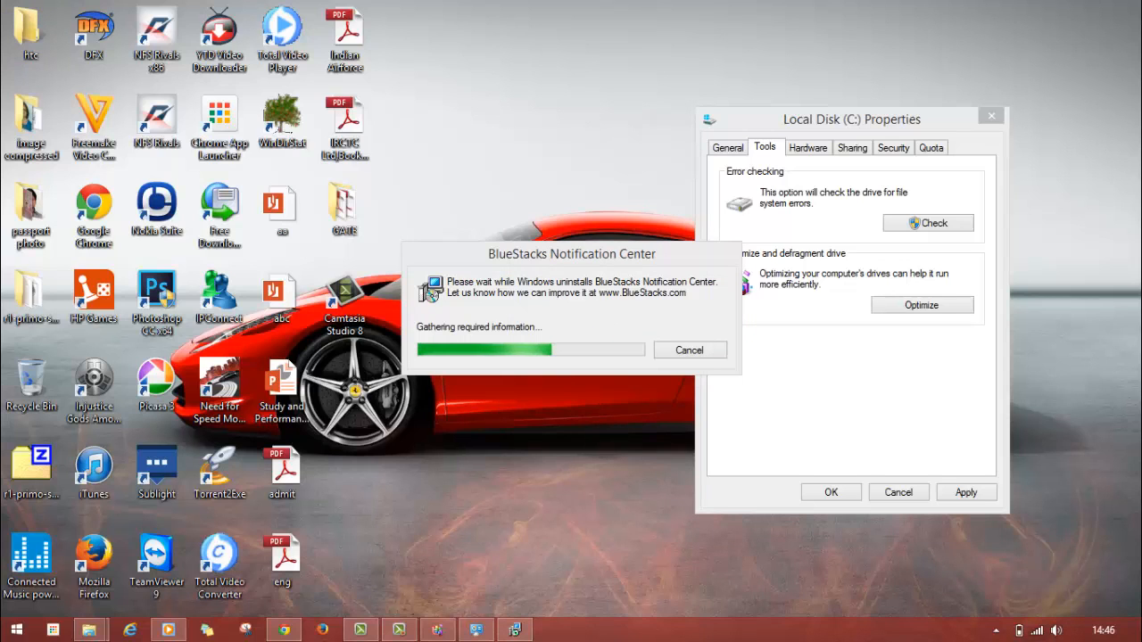
# Open the computer's system properties from This PC and bring up Performance Options from the advanced system settings.
pyautogui.moveTo(98, 632)
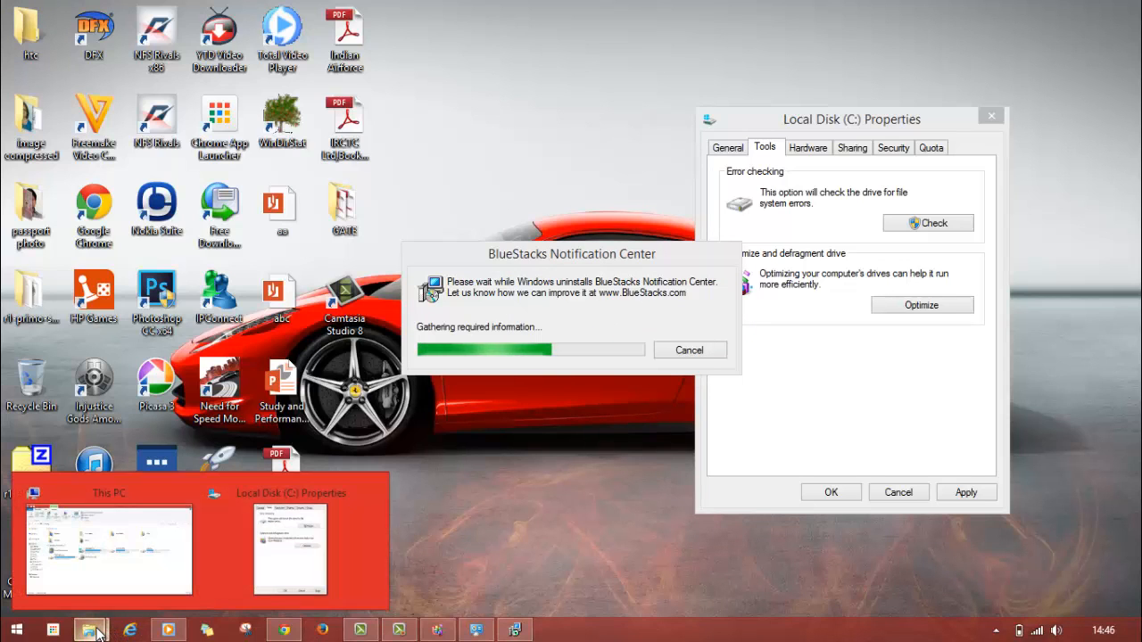
pyautogui.click(107, 544)
pyautogui.rightClick(446, 472)
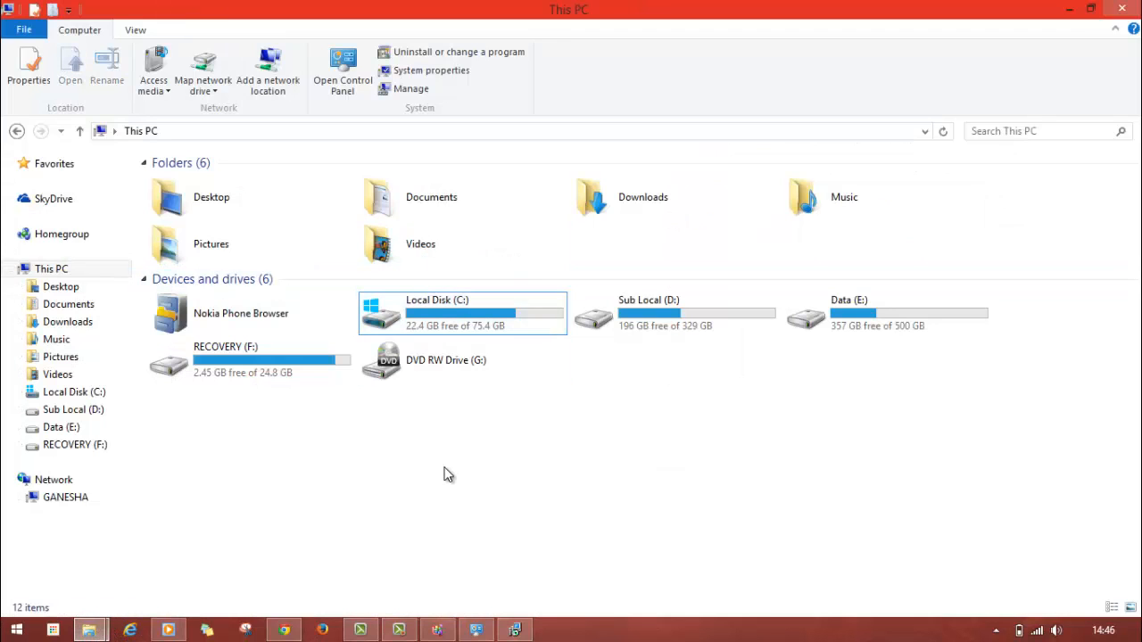
pyautogui.click(509, 456)
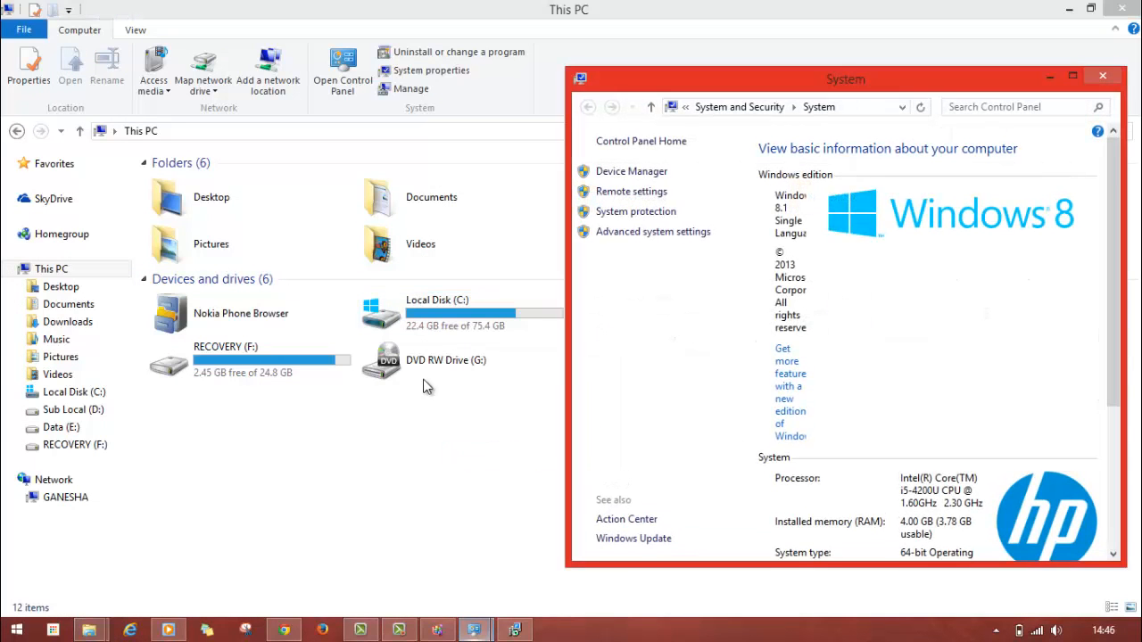
pyautogui.doubleClick(933, 83)
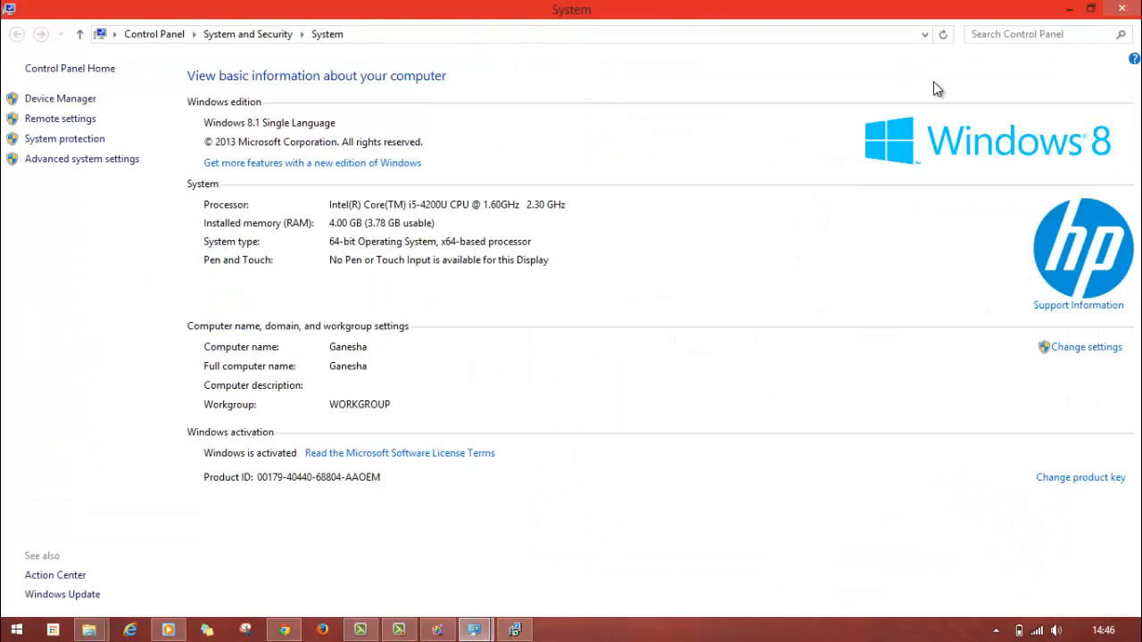
pyautogui.click(68, 162)
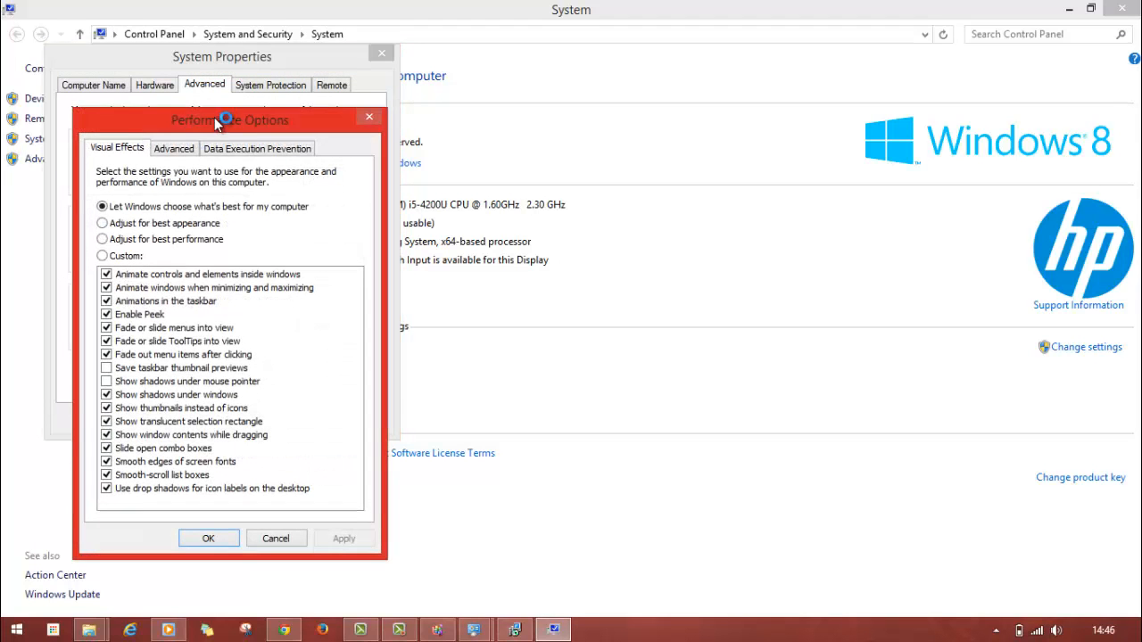
pyautogui.moveTo(227, 120); pyautogui.dragTo(679, 112)
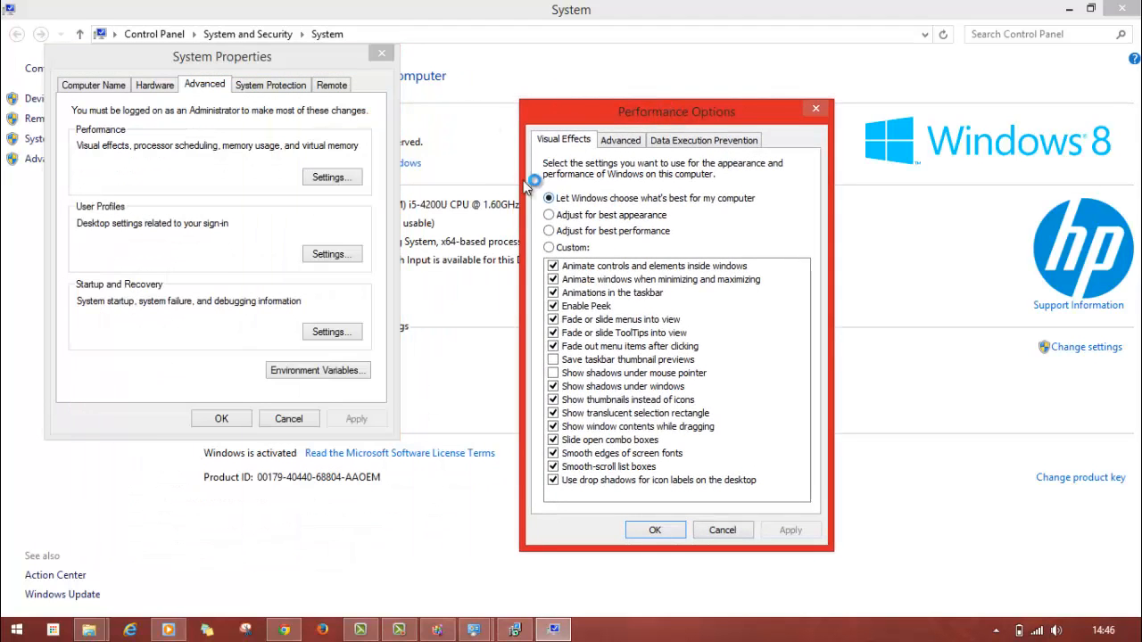
# Adjust visual effects for best performance, re-enabling only Peek, animated controls and elements, window minimize/maximize animation and the translucent selection rectangle.
pyautogui.click(600, 232)
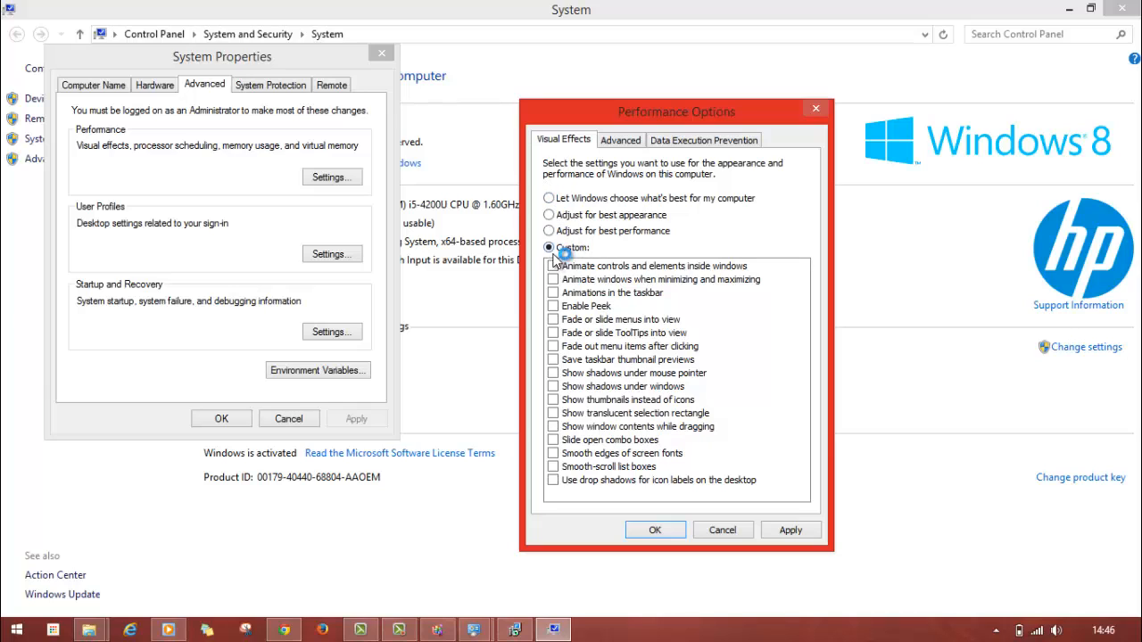
pyautogui.click(559, 306)
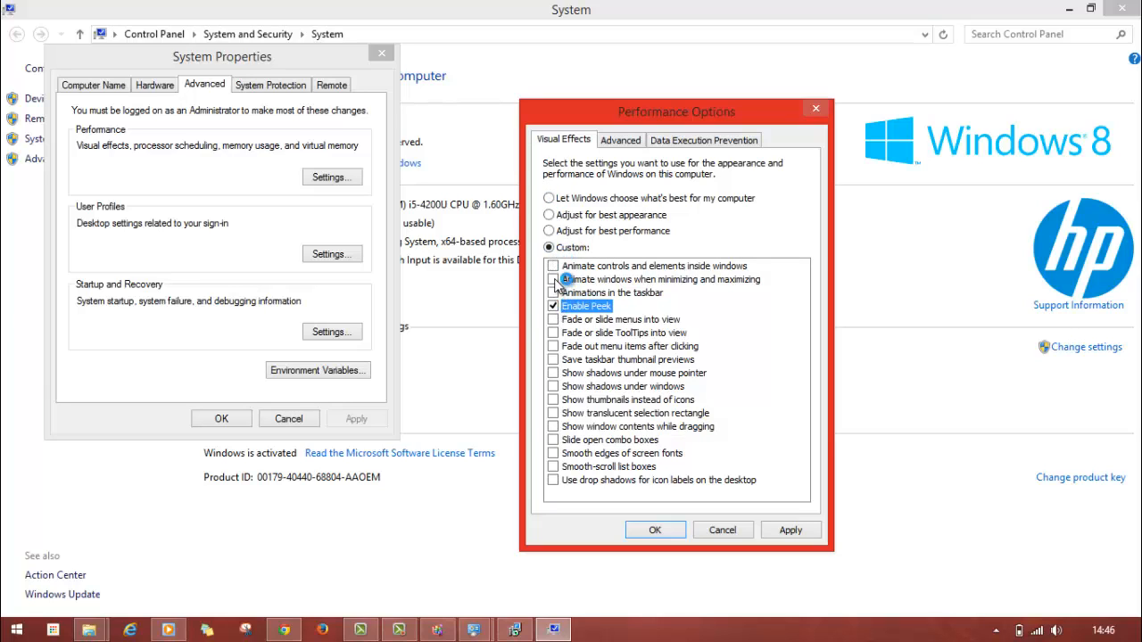
pyautogui.click(555, 279)
pyautogui.click(554, 266)
pyautogui.click(554, 413)
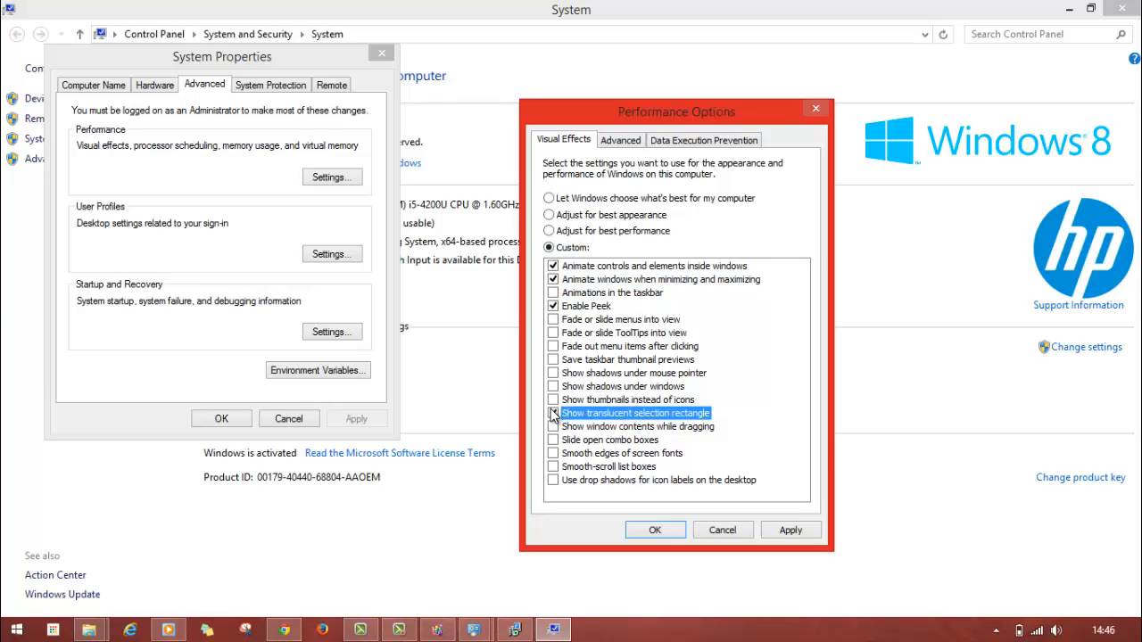
# Enable shadows under windows, thumbnails instead of icons, slide-open combo boxes and smooth-scroll list boxes in the custom visual effects.
pyautogui.click(553, 386)
pyautogui.click(553, 399)
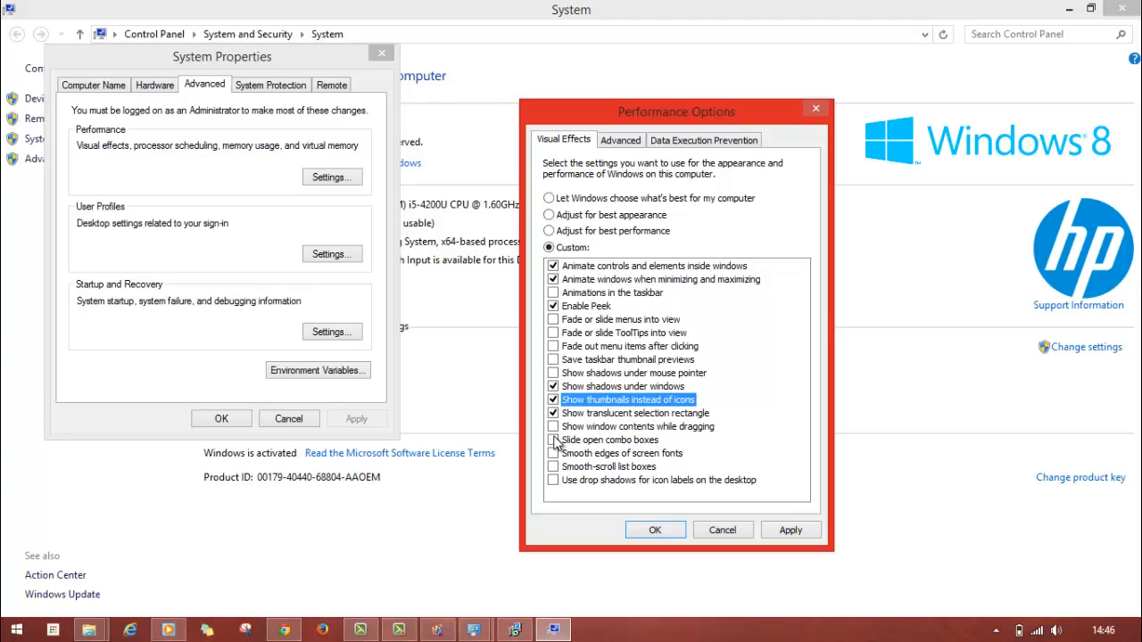
pyautogui.click(554, 440)
pyautogui.click(554, 466)
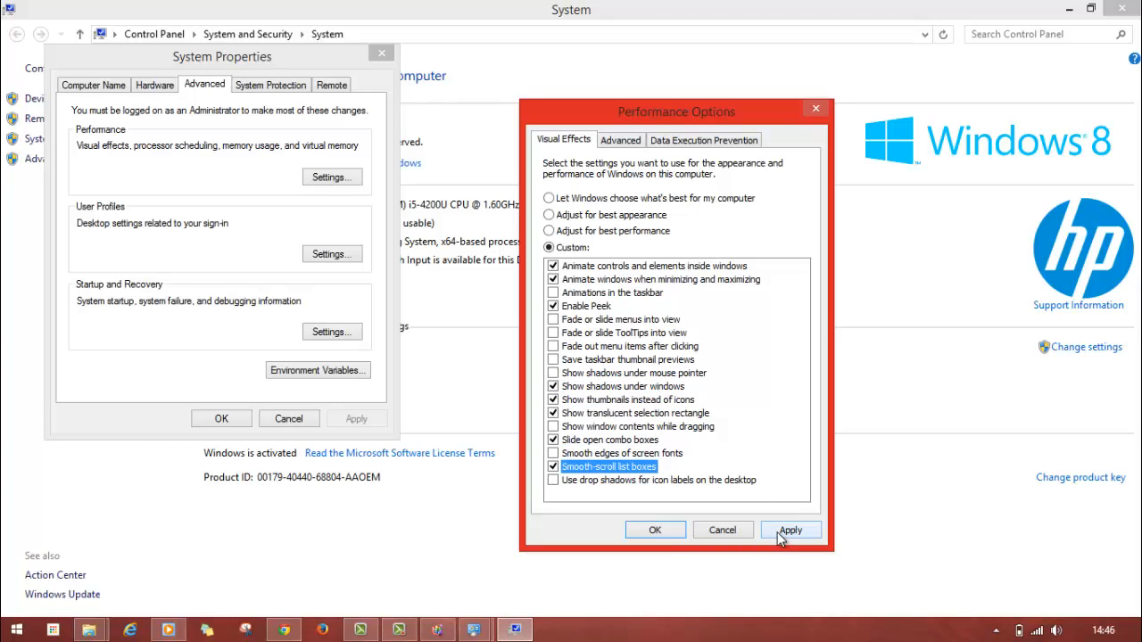
# Confirm the custom visual effects, dismiss System Properties, and minimize the System and This PC windows.
pyautogui.click(655, 530)
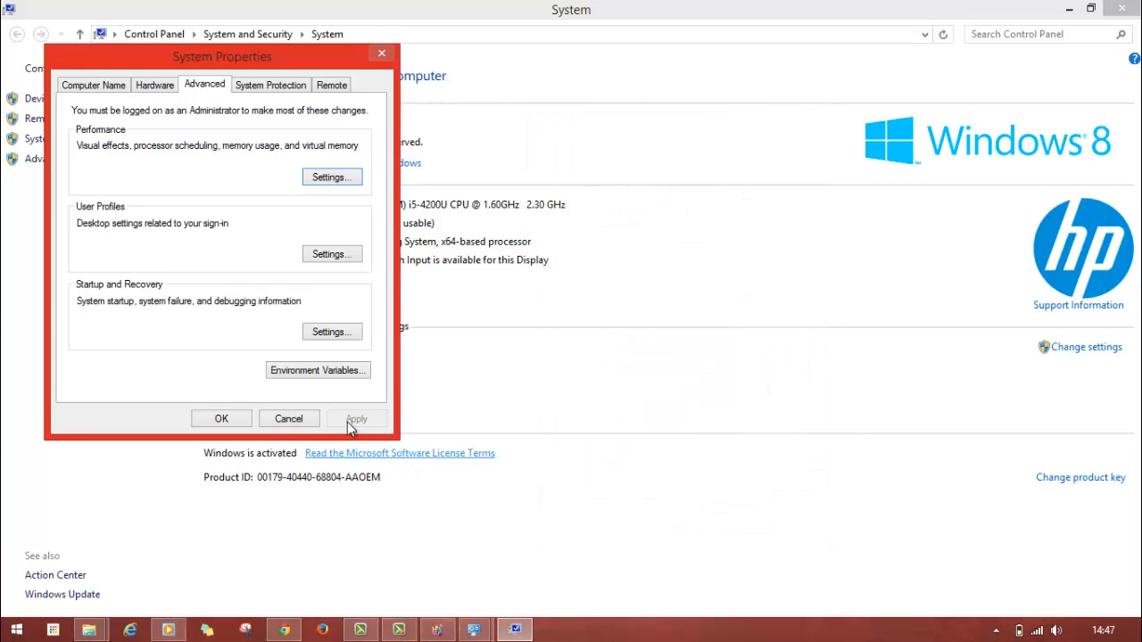
pyautogui.click(288, 418)
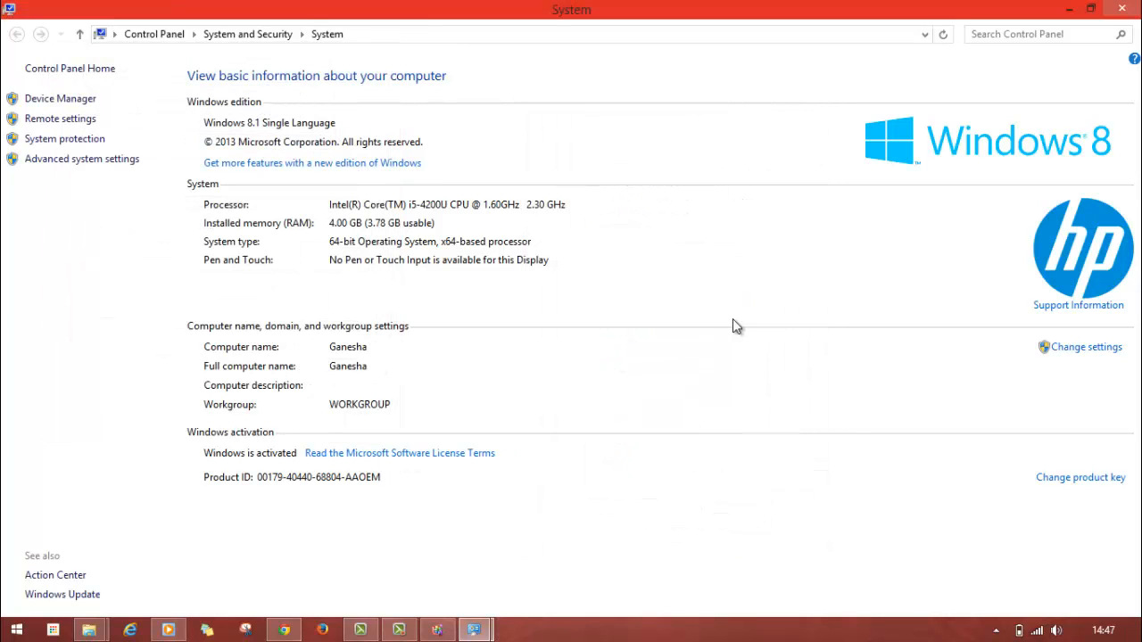
pyautogui.click(1070, 10)
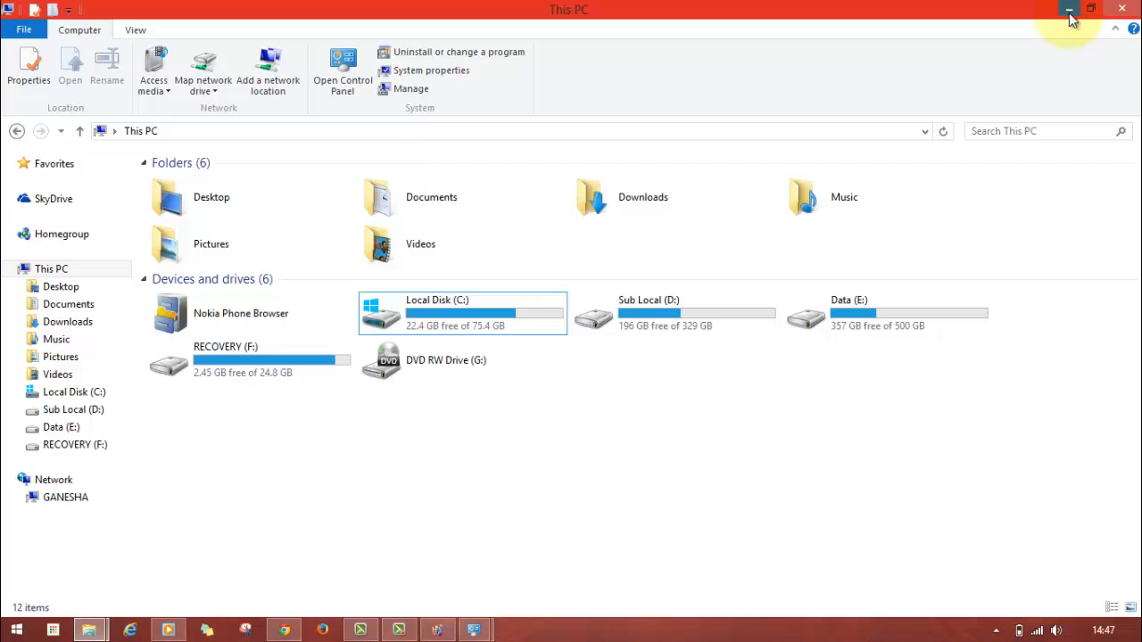
pyautogui.click(1070, 12)
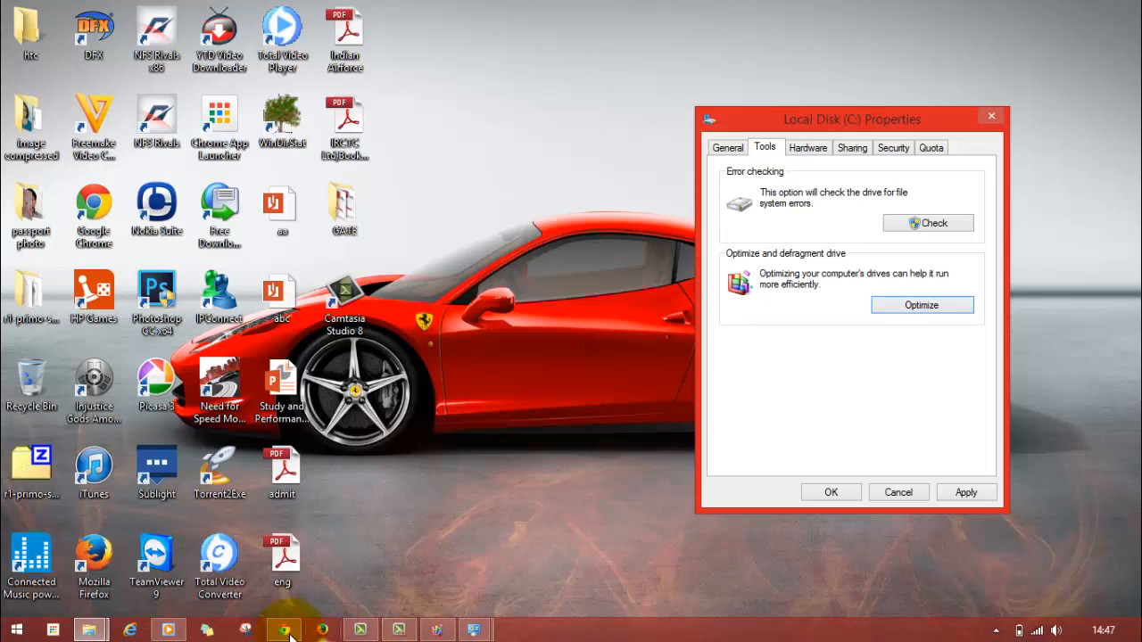
# Switch to Chrome, open ccleaner.com in a new tab and look over the CCleaner product page.
pyautogui.click(286, 571)
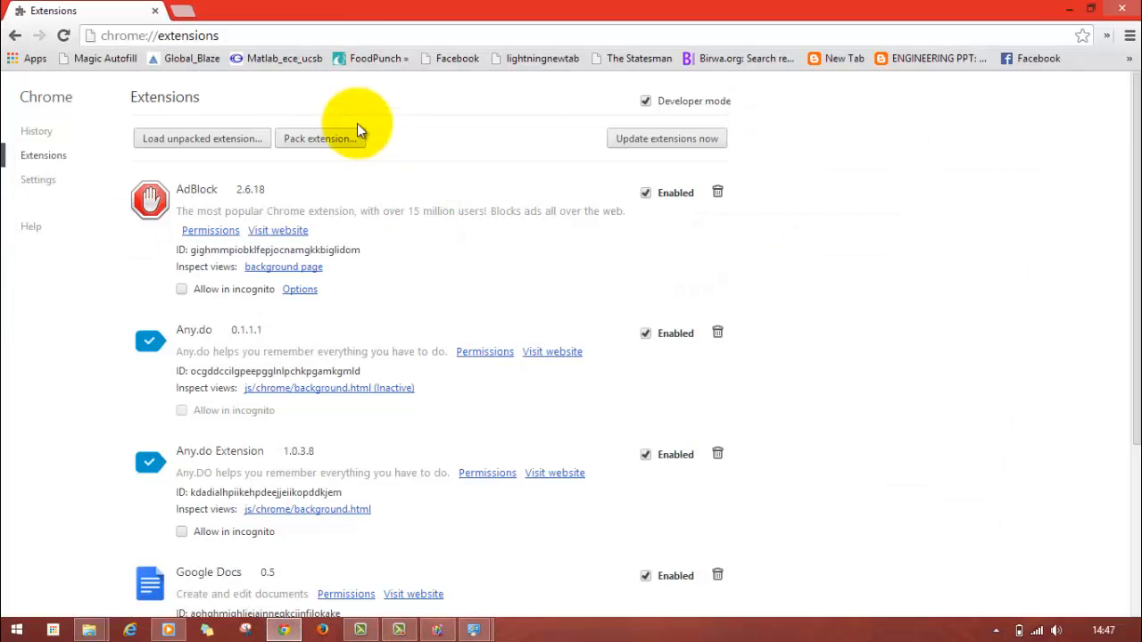
pyautogui.click(185, 14)
pyautogui.write('ccleaner.com')
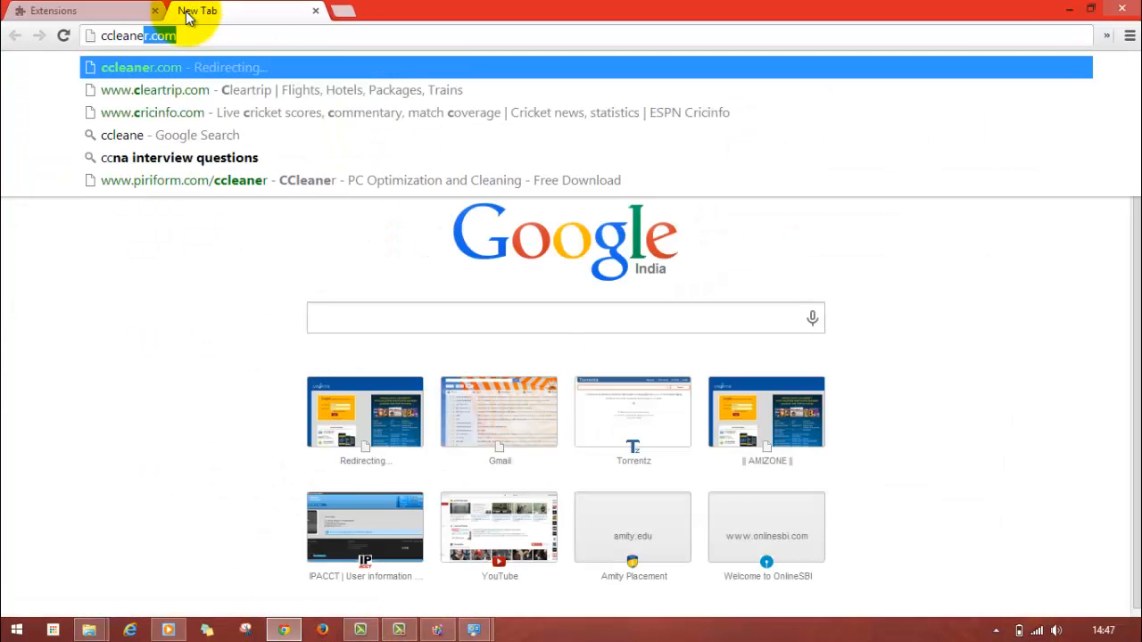
pyautogui.press('Return')
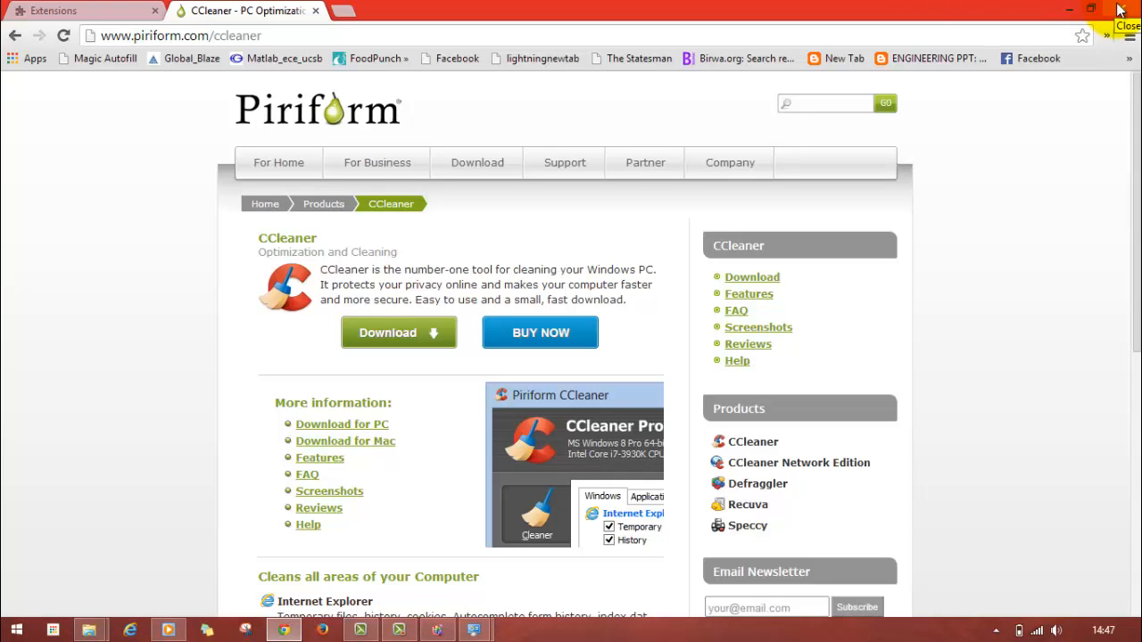
pyautogui.scroll(-6, 1124, 327)
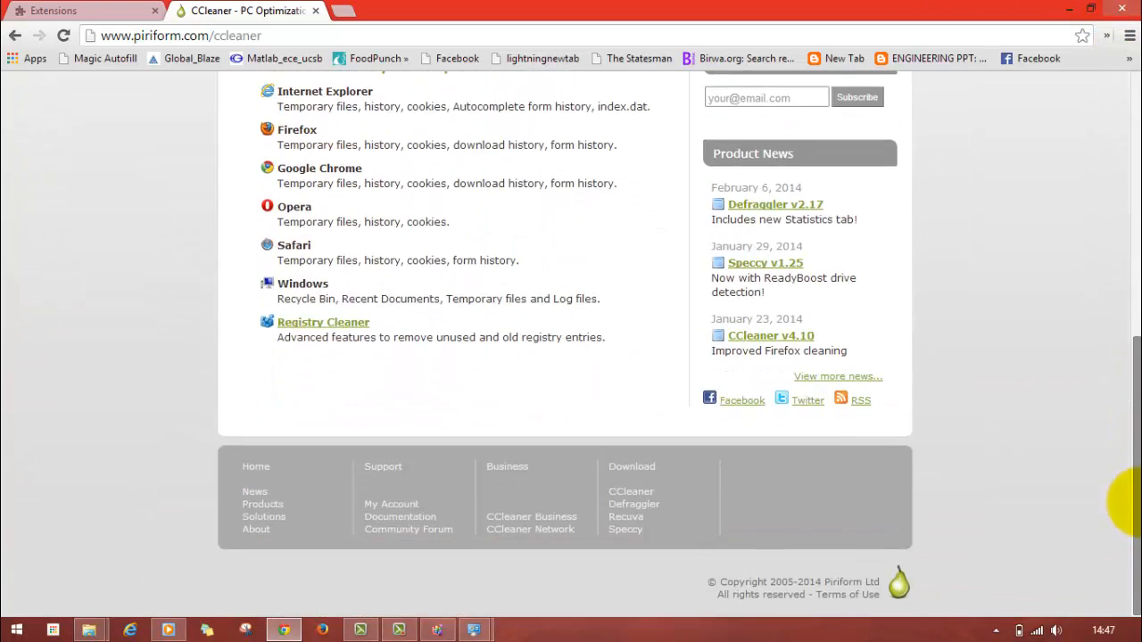
pyautogui.moveTo(1129, 503); pyautogui.dragTo(1129, 216)
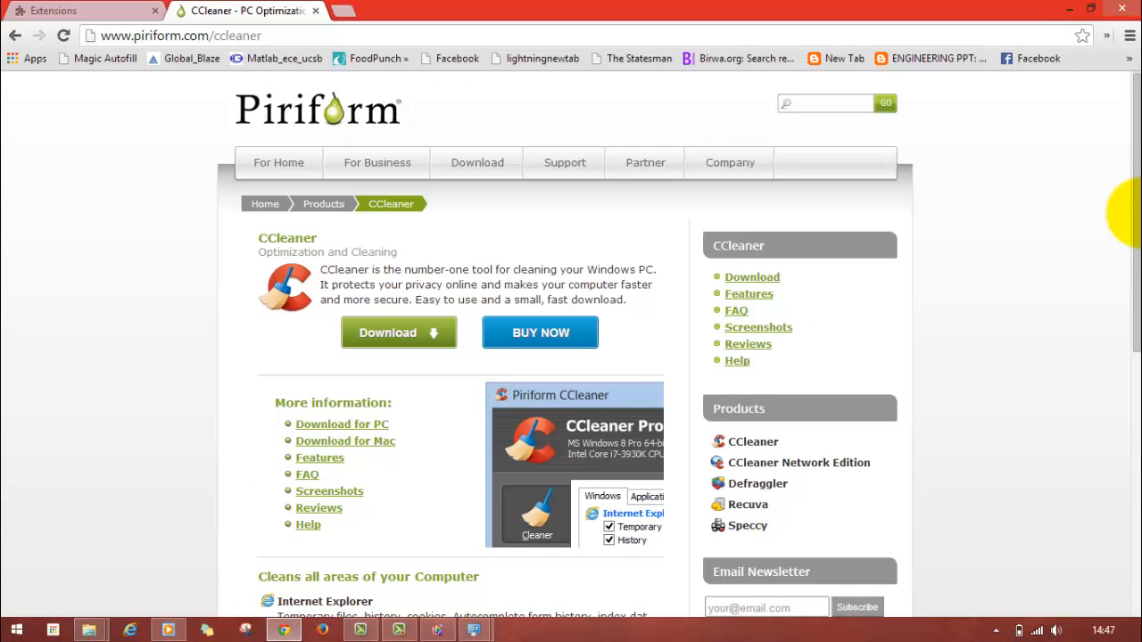
# Open torrentz.in in another new tab, keeping the CCleaner page open.
pyautogui.click(346, 12)
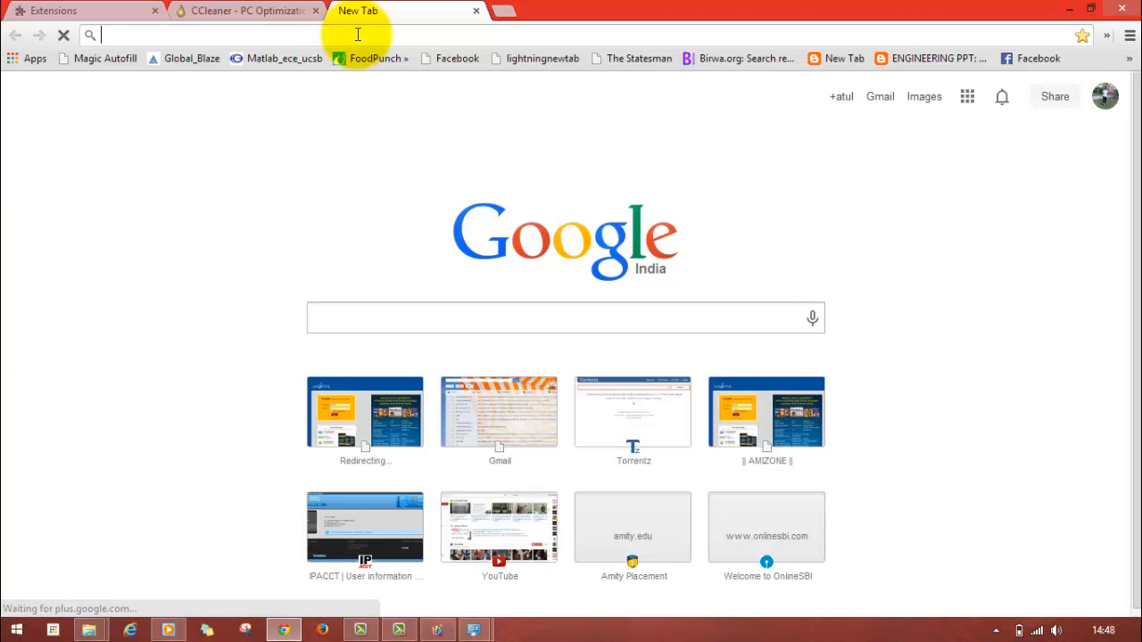
pyautogui.write('torrentz.in')
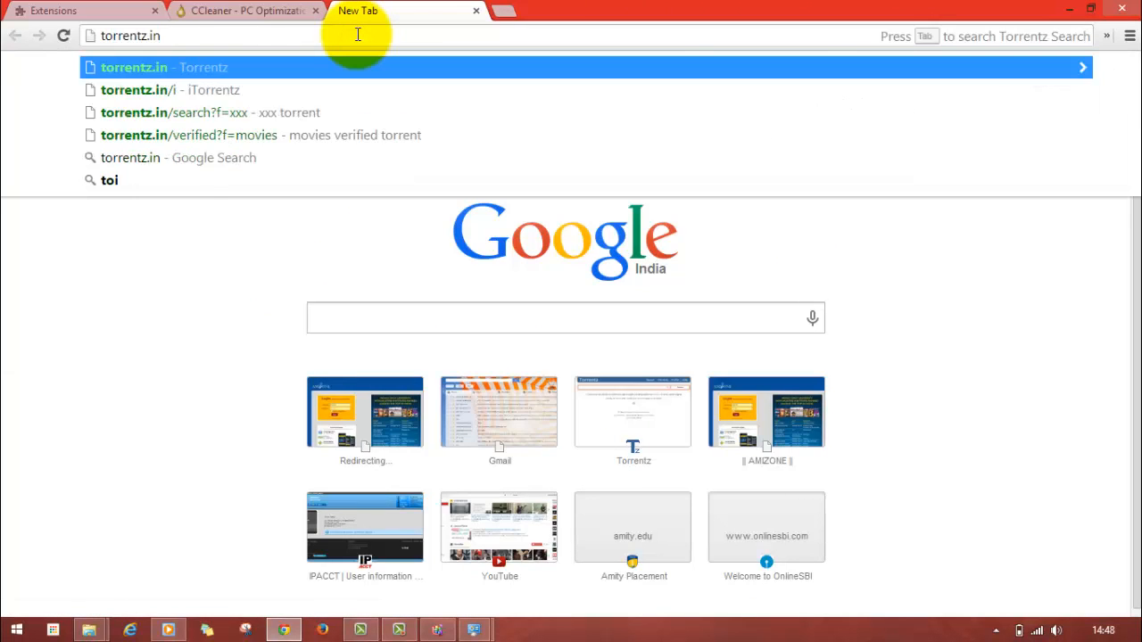
pyautogui.press('Return')
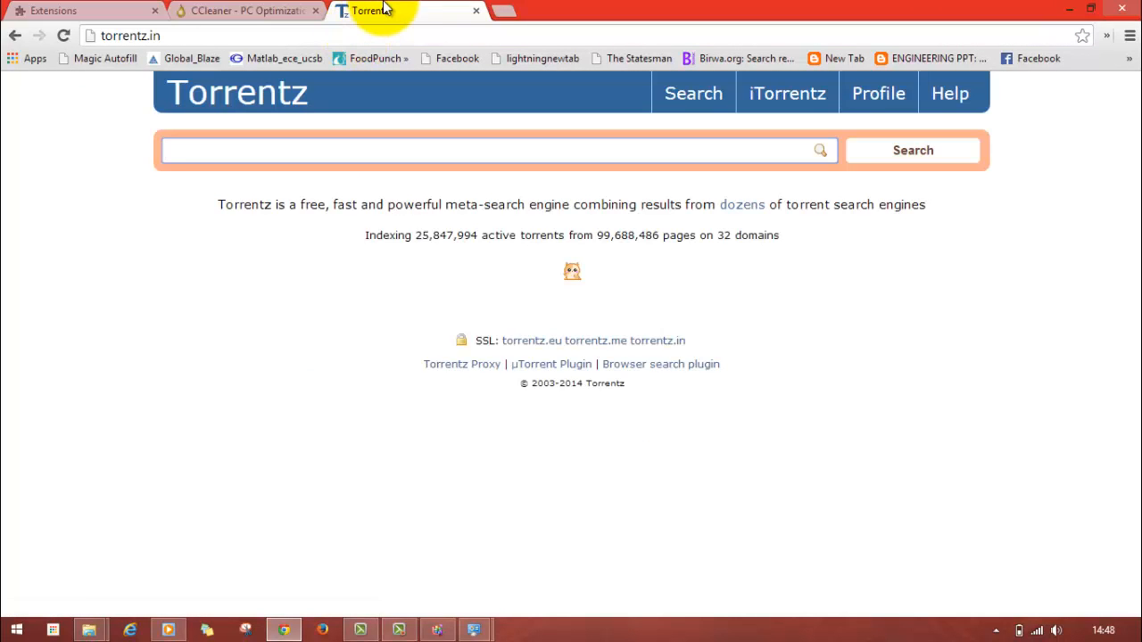
pyautogui.click(253, 11)
pyautogui.click(432, 11)
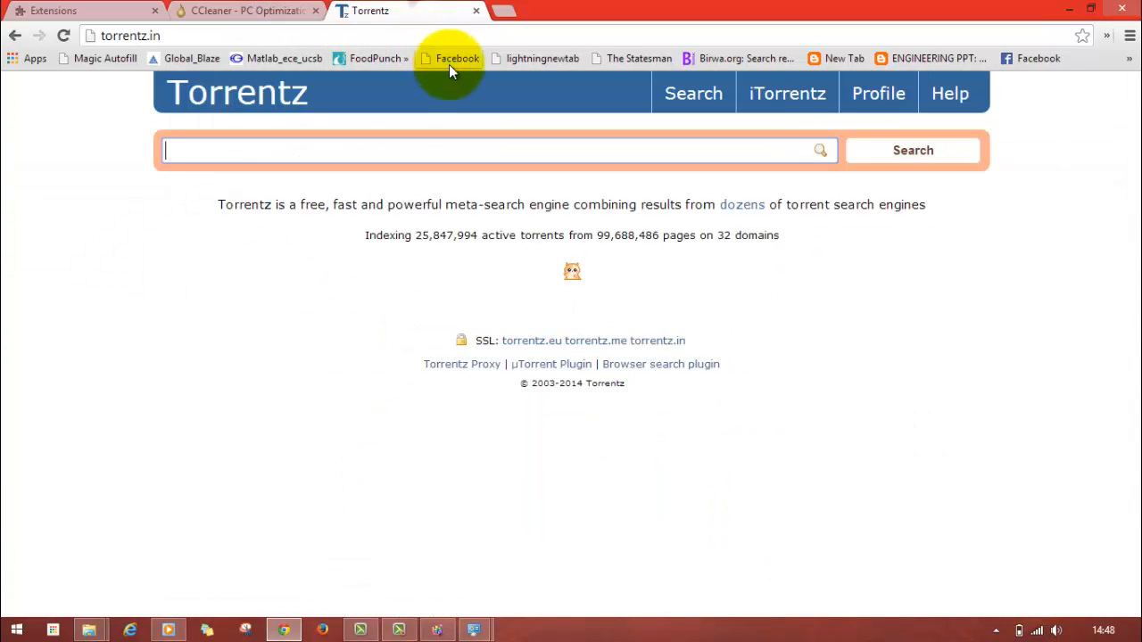
pyautogui.click(447, 36)
pyautogui.click(447, 36)
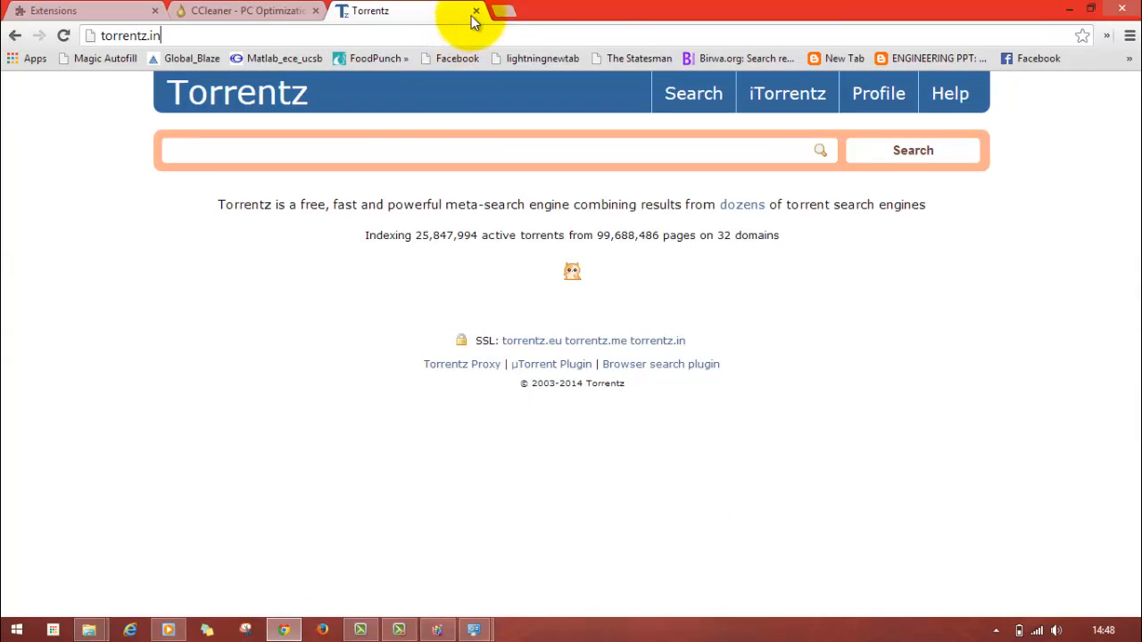
# Search Torrentz for "avg tune up" and refine the query to "avg tuneup utility".
pyautogui.click(468, 157)
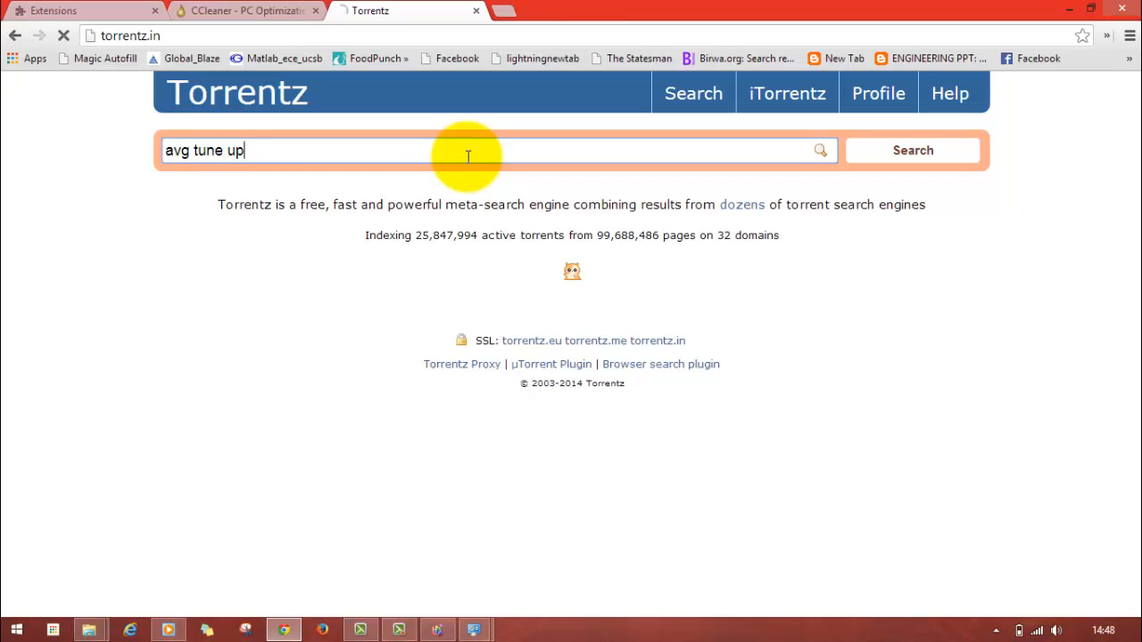
pyautogui.press('Return')
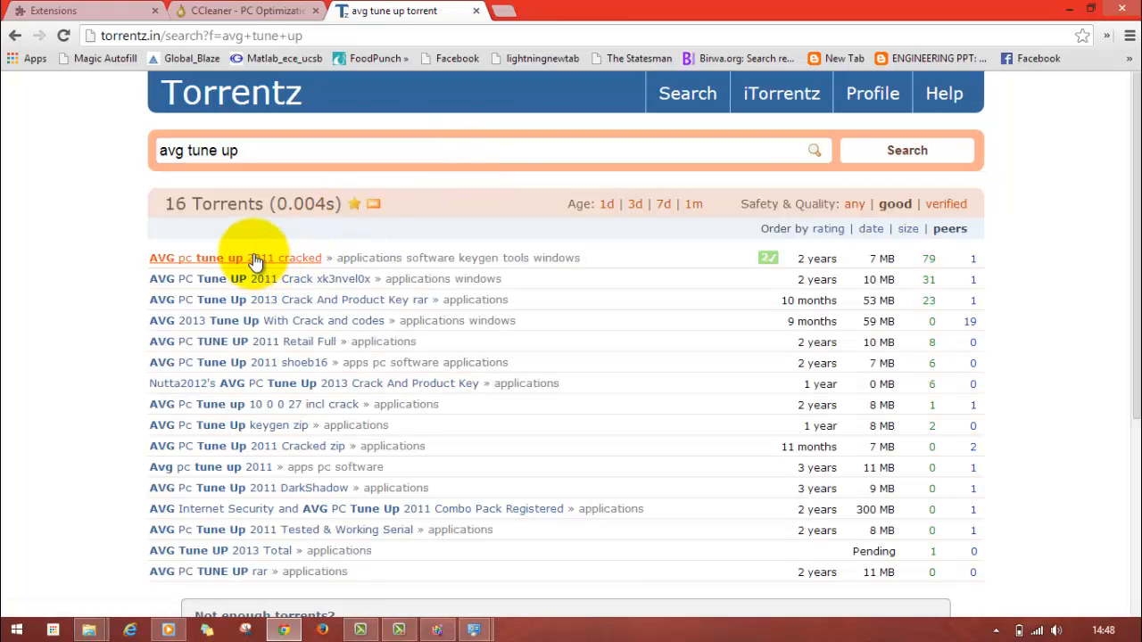
pyautogui.click(280, 148)
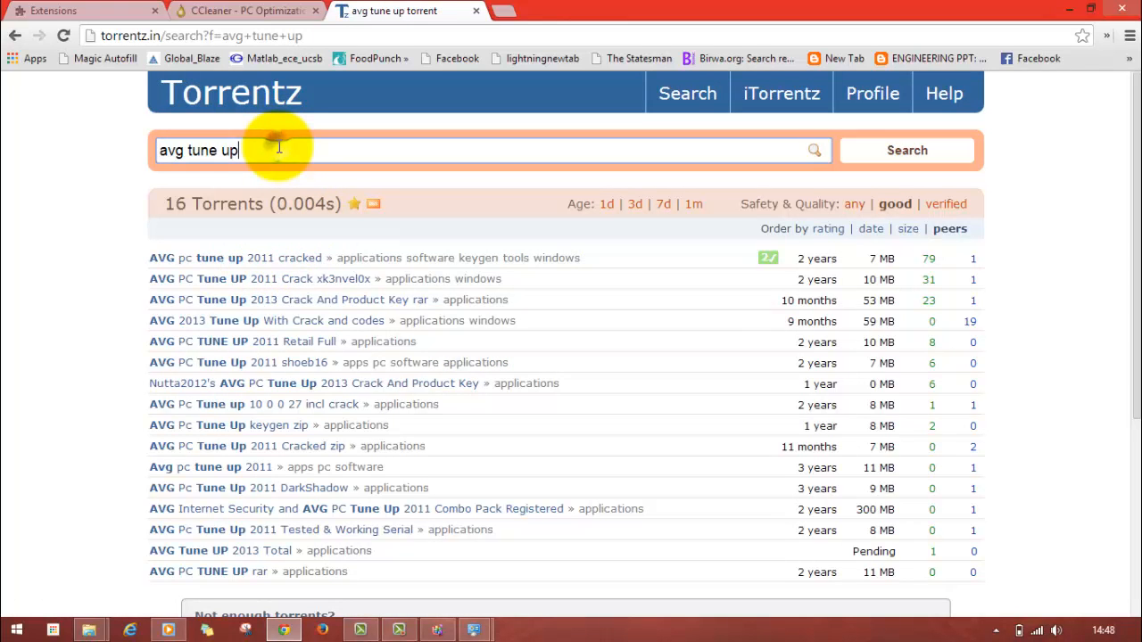
pyautogui.write('up')
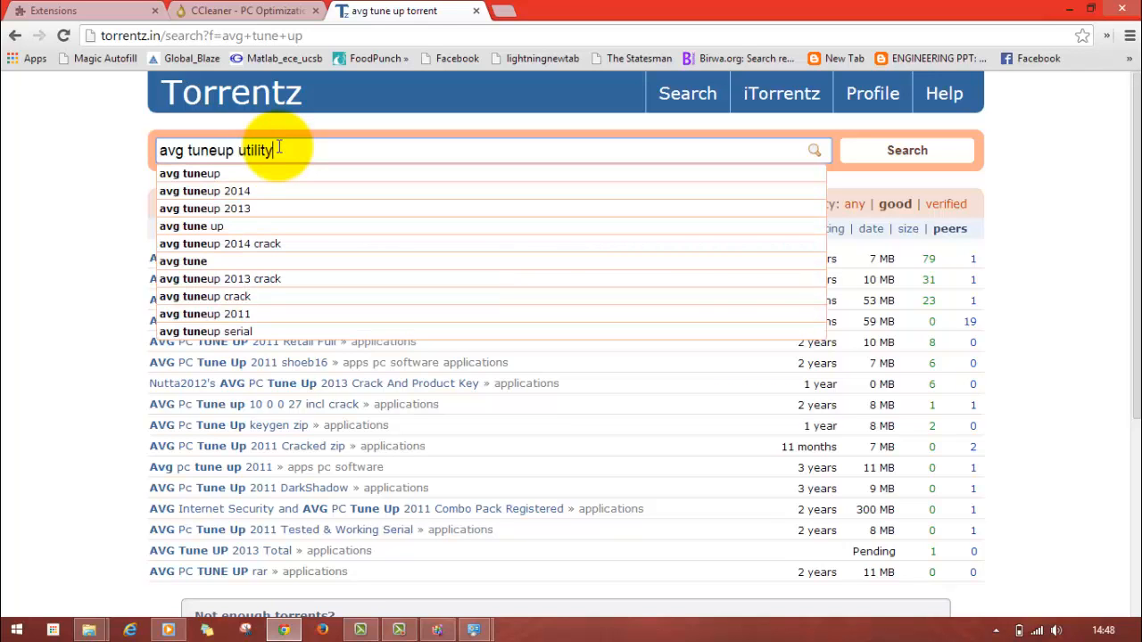
pyautogui.press('Return')
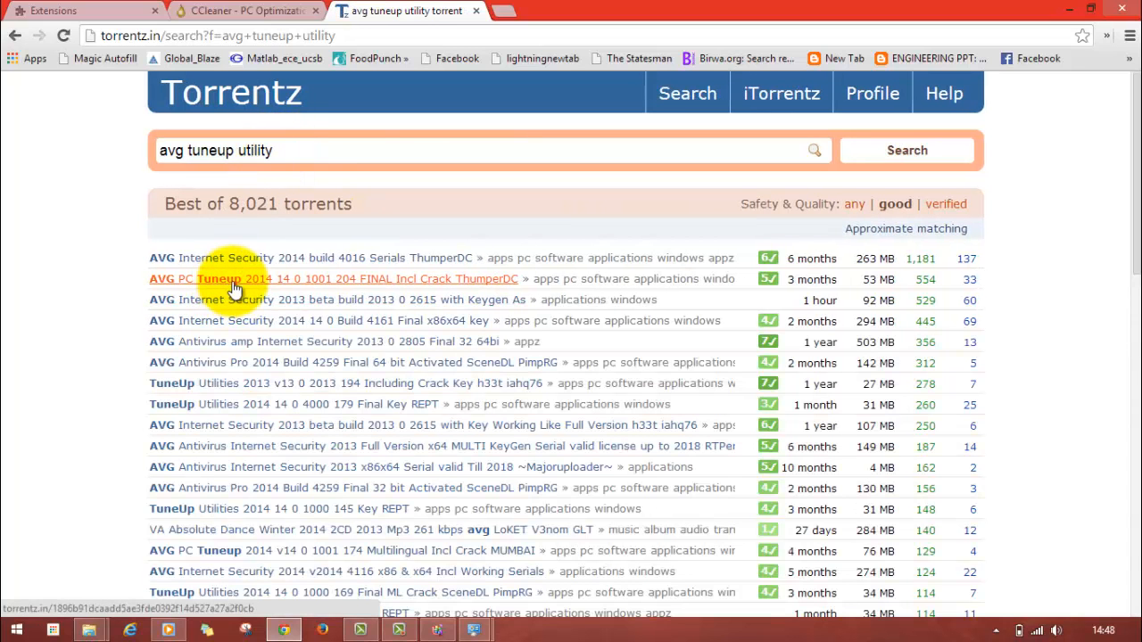
# Open the AVG PC Tuneup 2014 14.0.1001.204 result and its kickass.to page, and select the page address.
pyautogui.click(234, 286)
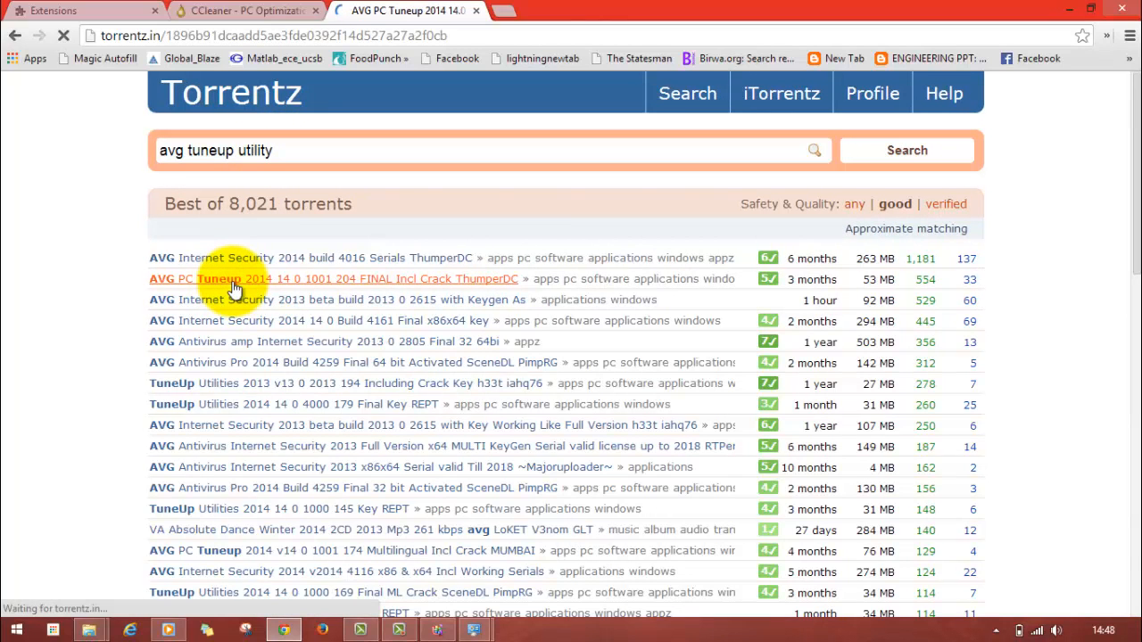
pyautogui.click(359, 283)
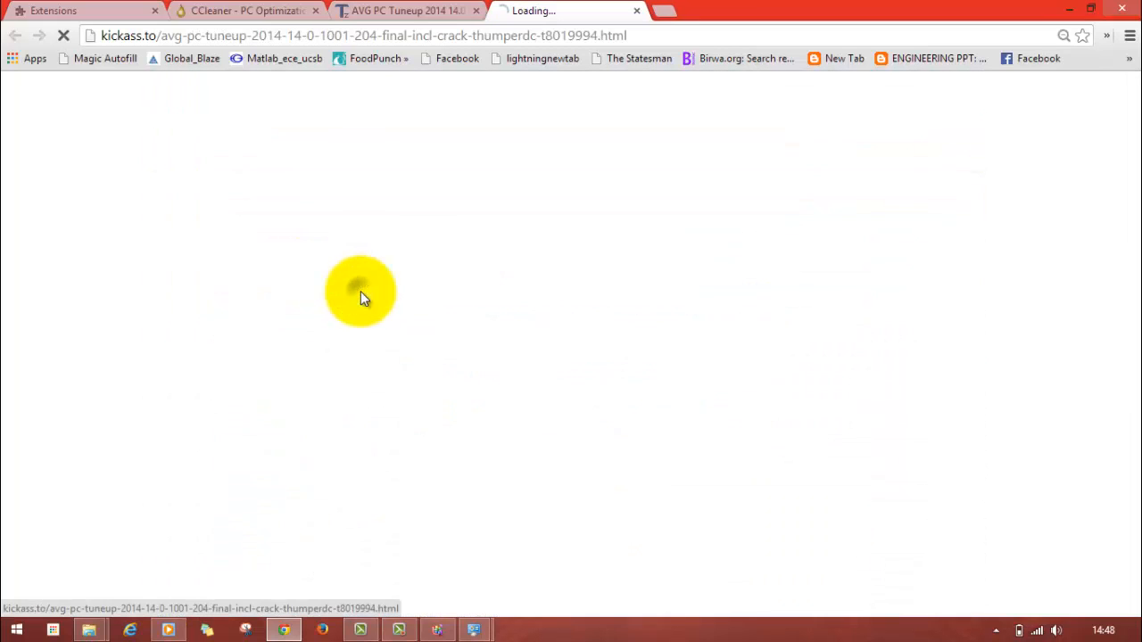
pyautogui.click(510, 36)
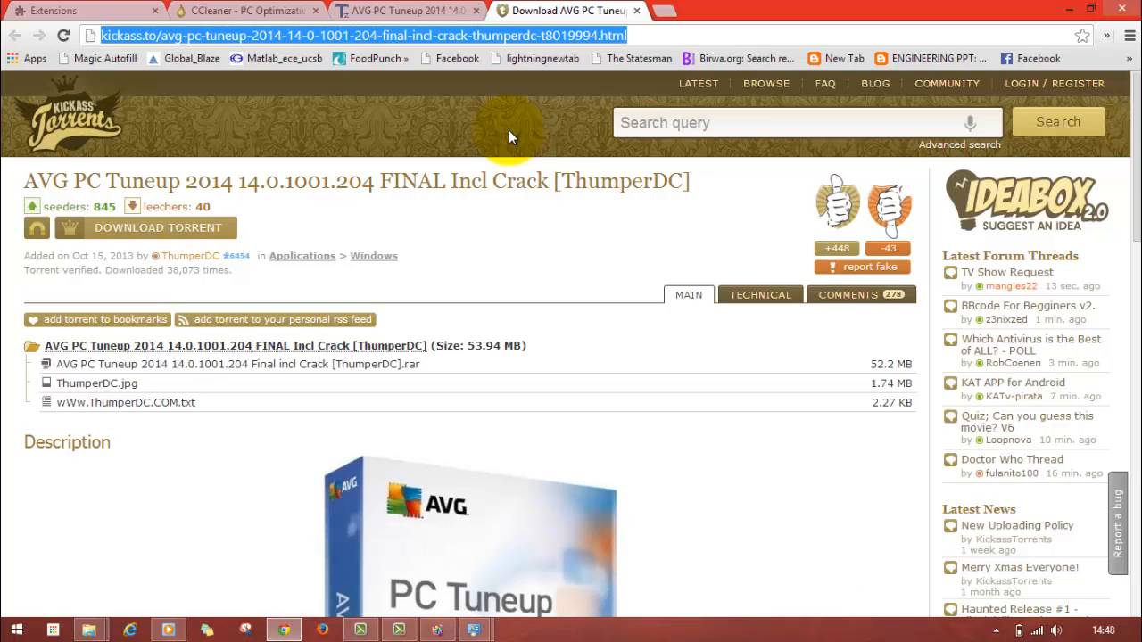
pyautogui.press('Down')
pyautogui.press('Down')
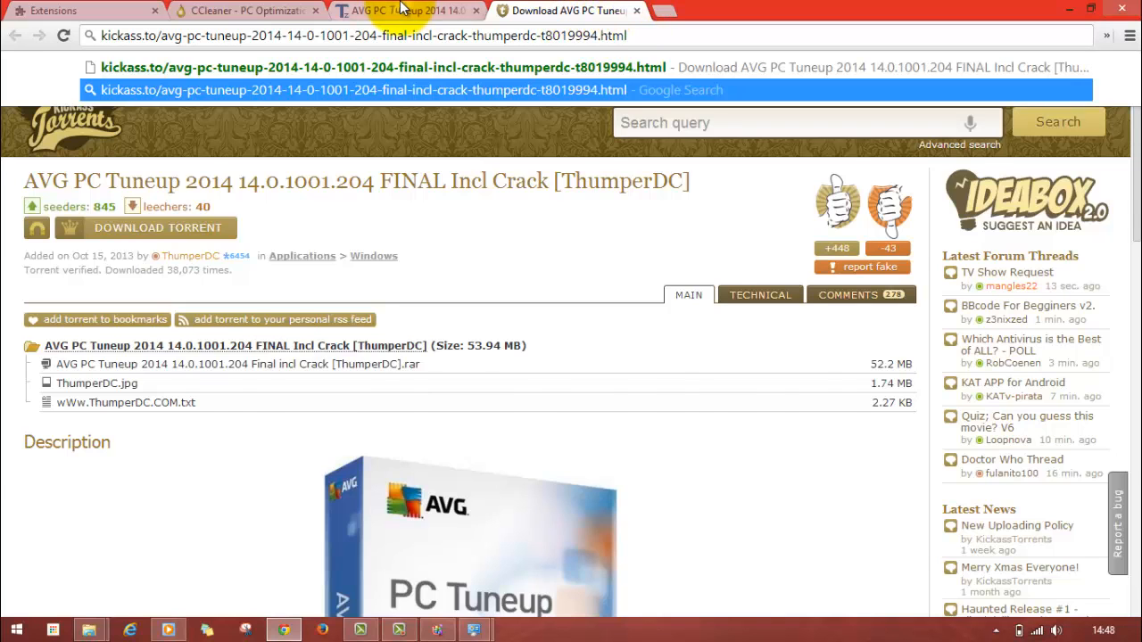
# Go back through the open AVG PC Tuneup, CCleaner and Extensions tabs to review the pages.
pyautogui.click(392, 11)
pyautogui.click(245, 11)
pyautogui.click(116, 9)
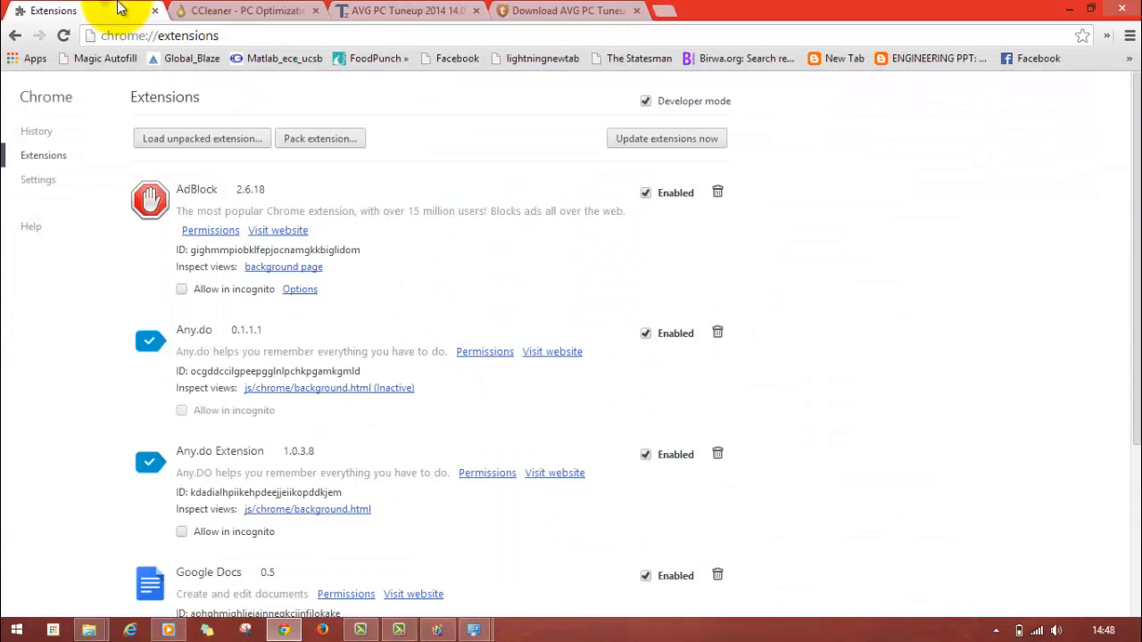
pyautogui.click(569, 9)
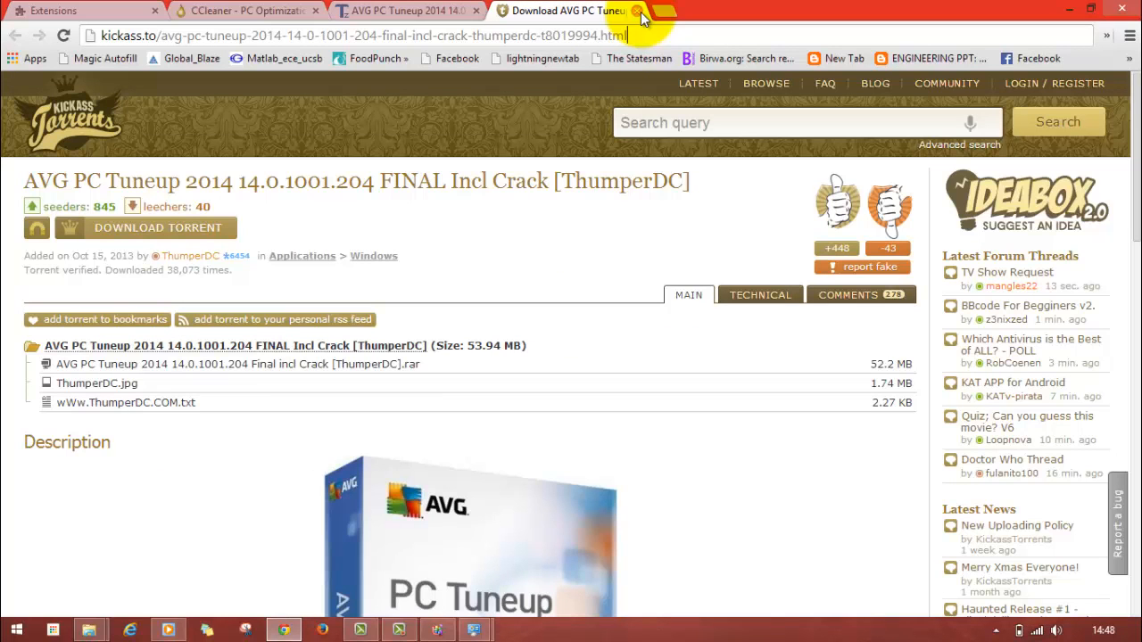
pyautogui.click(402, 11)
pyautogui.click(245, 11)
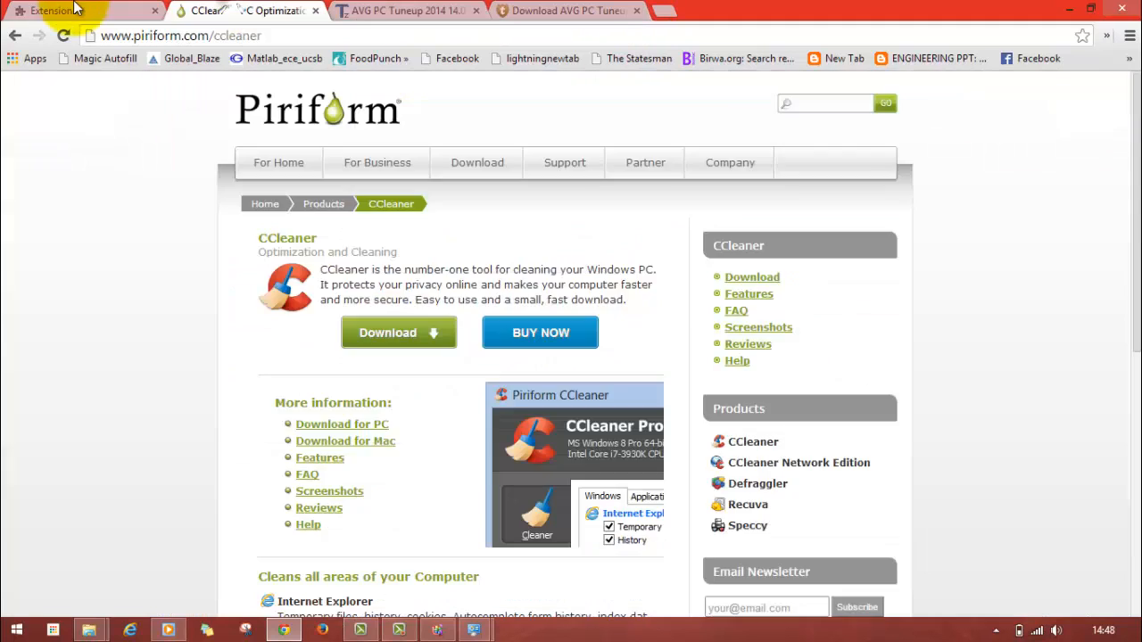
pyautogui.click(62, 10)
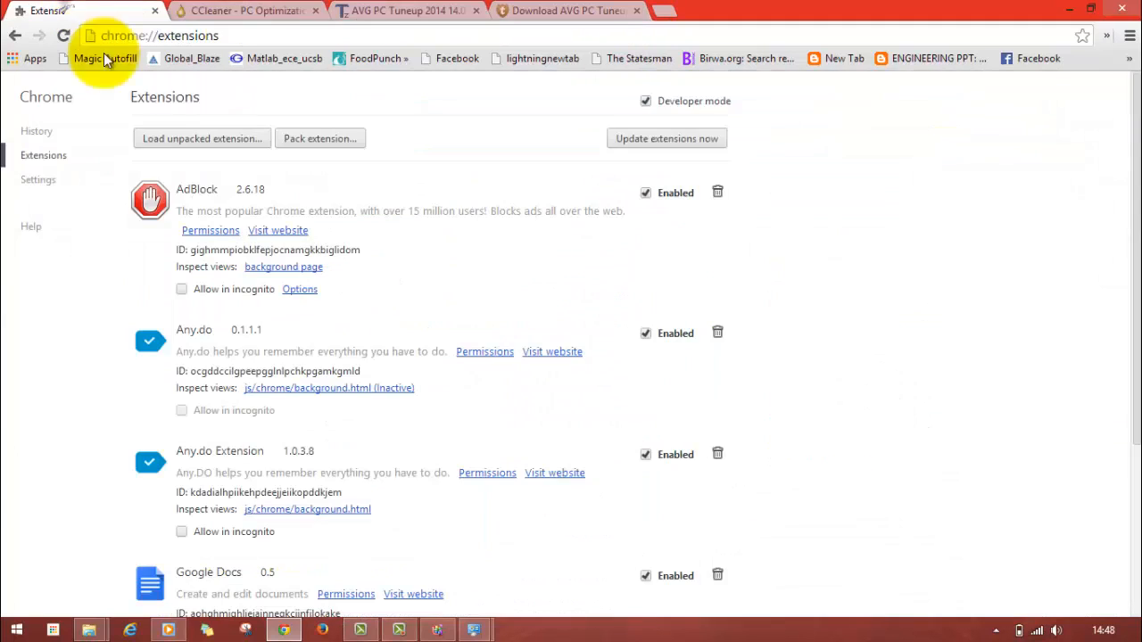
# Close Chrome and cancel the Local Disk (C:) Properties dialog.
pyautogui.click(1122, 12)
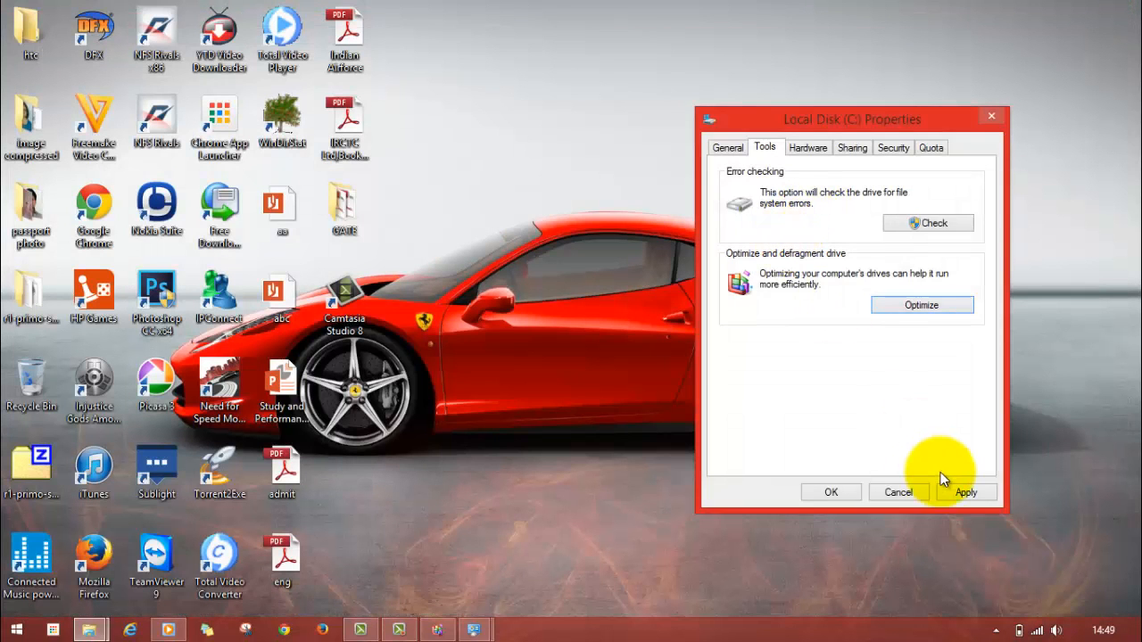
pyautogui.click(899, 493)
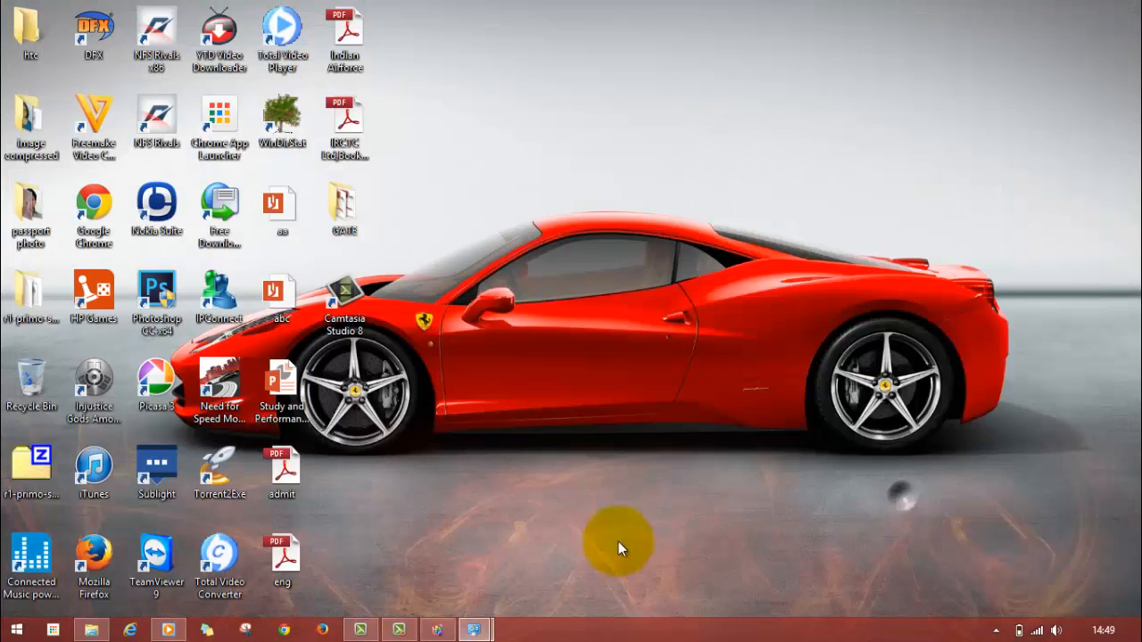
# Check drive C:'s progress in Optimize Drives and minimize the window, leaving the optimization running.
pyautogui.moveTo(440, 633)
pyautogui.click(439, 631)
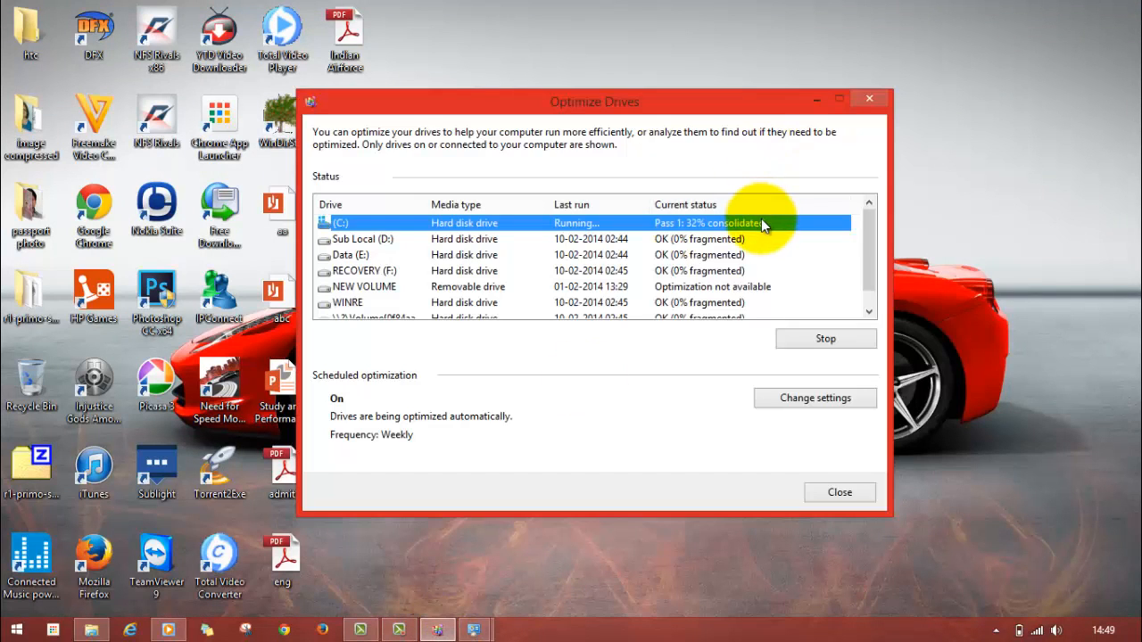
pyautogui.click(815, 98)
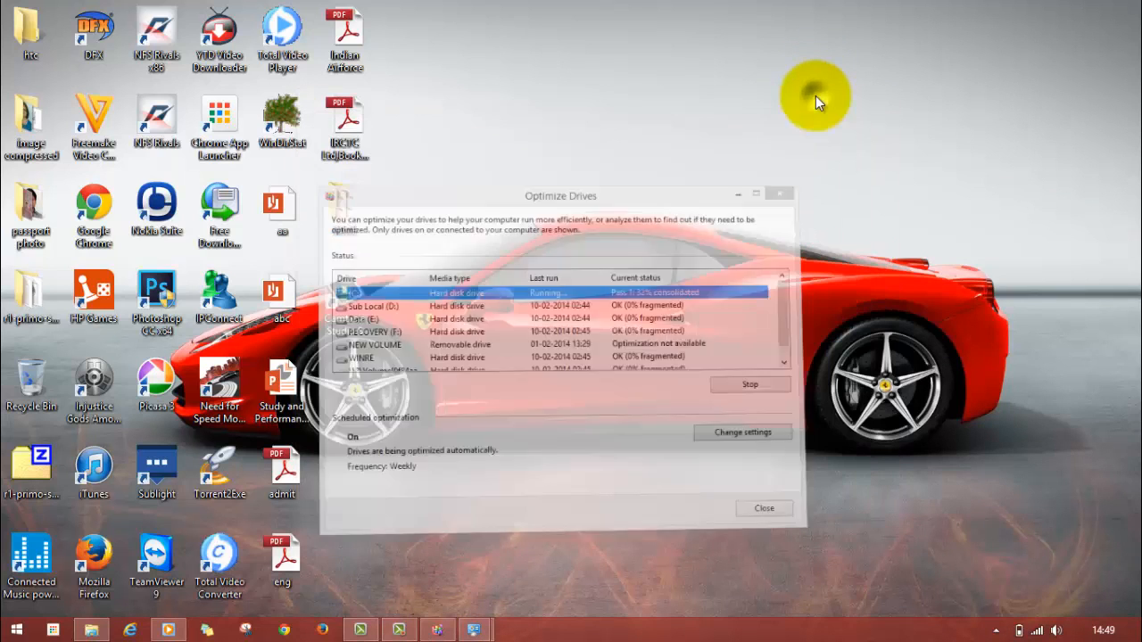